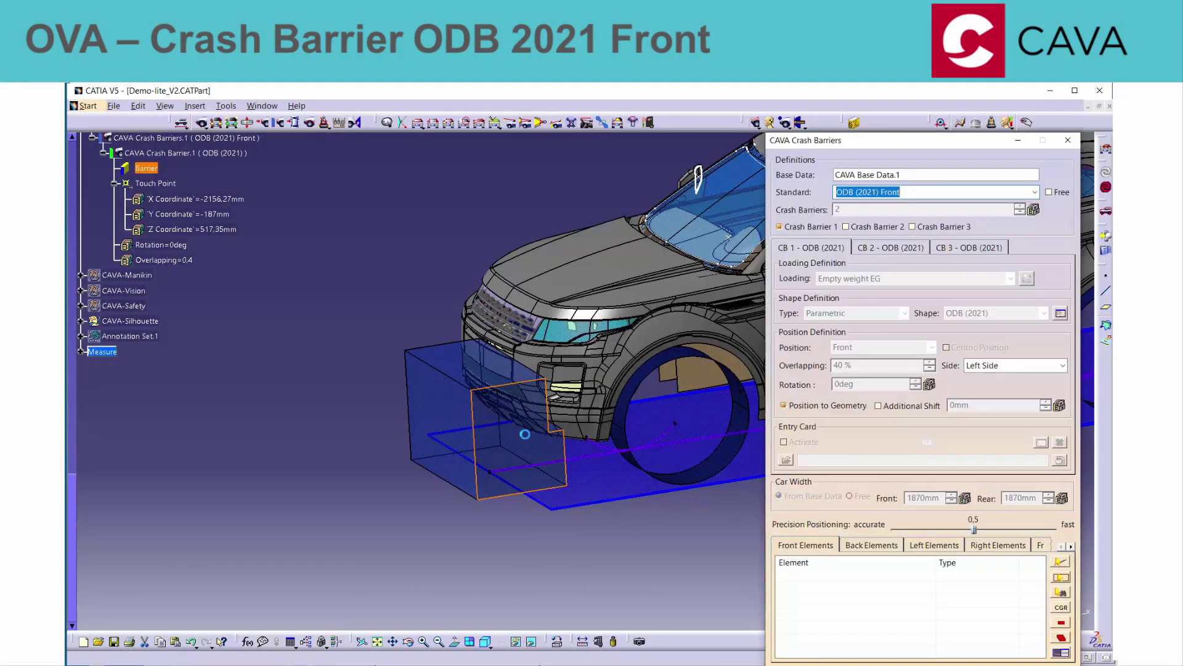
- Keep the ODB (2021) Front barrier standard, review its dimensions, and move it to Right Side
{"action": "left_click", "coordinate": [1035, 192]}
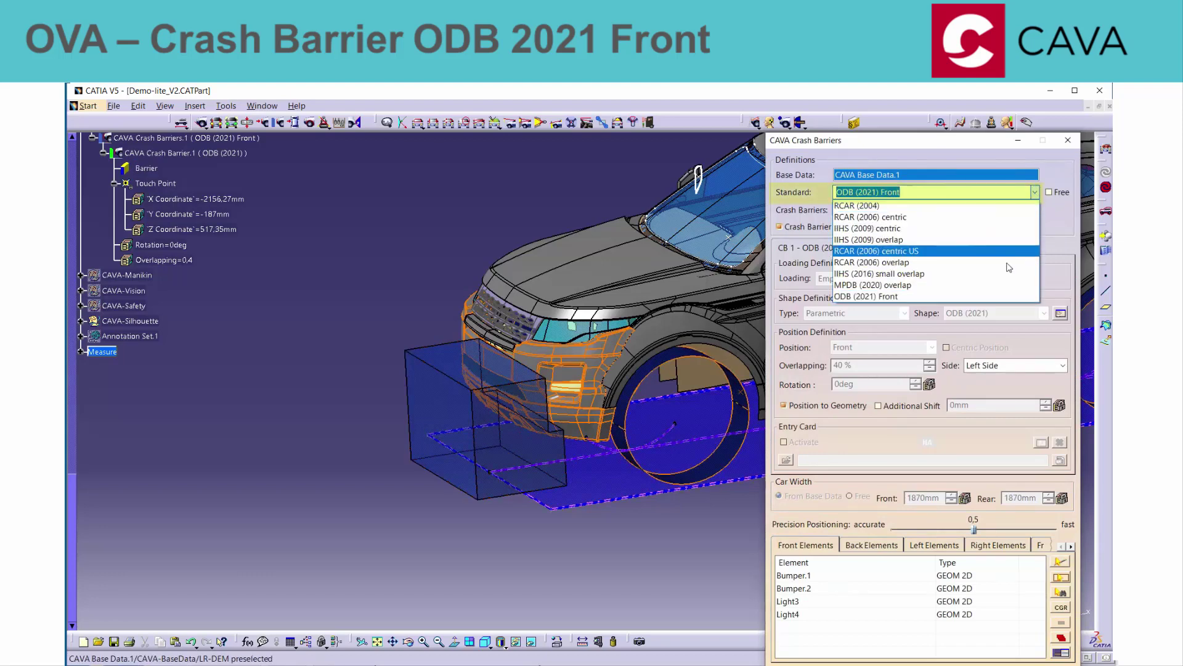
{"action": "left_click", "coordinate": [994, 297]}
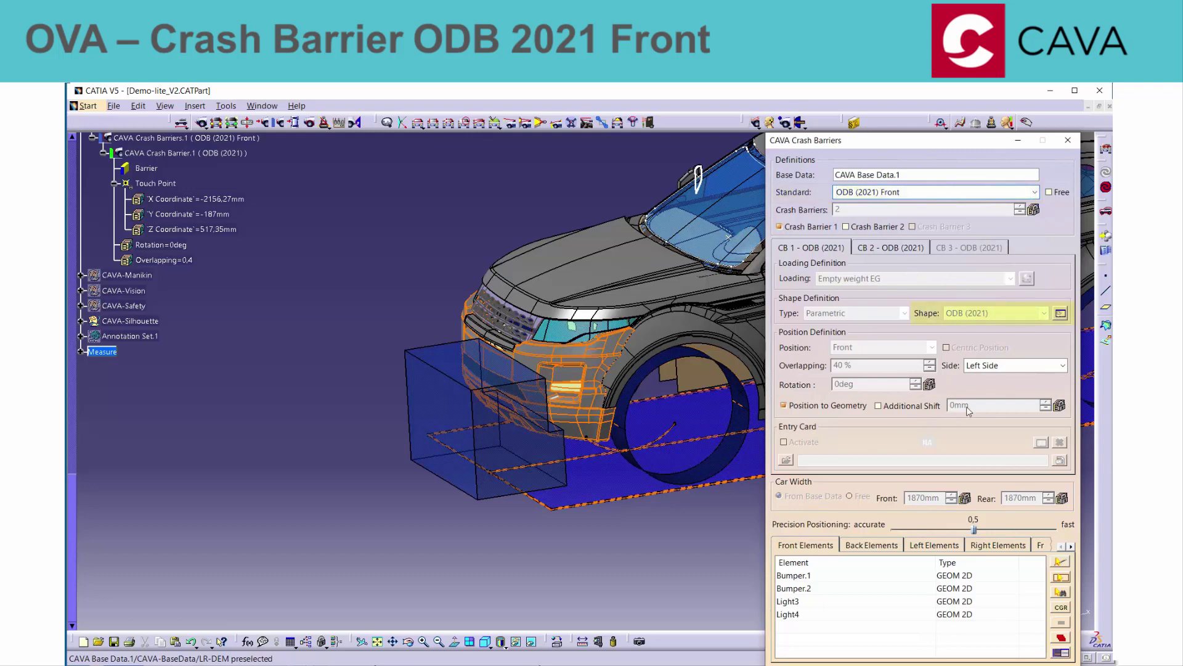
{"action": "left_click", "coordinate": [1060, 314]}
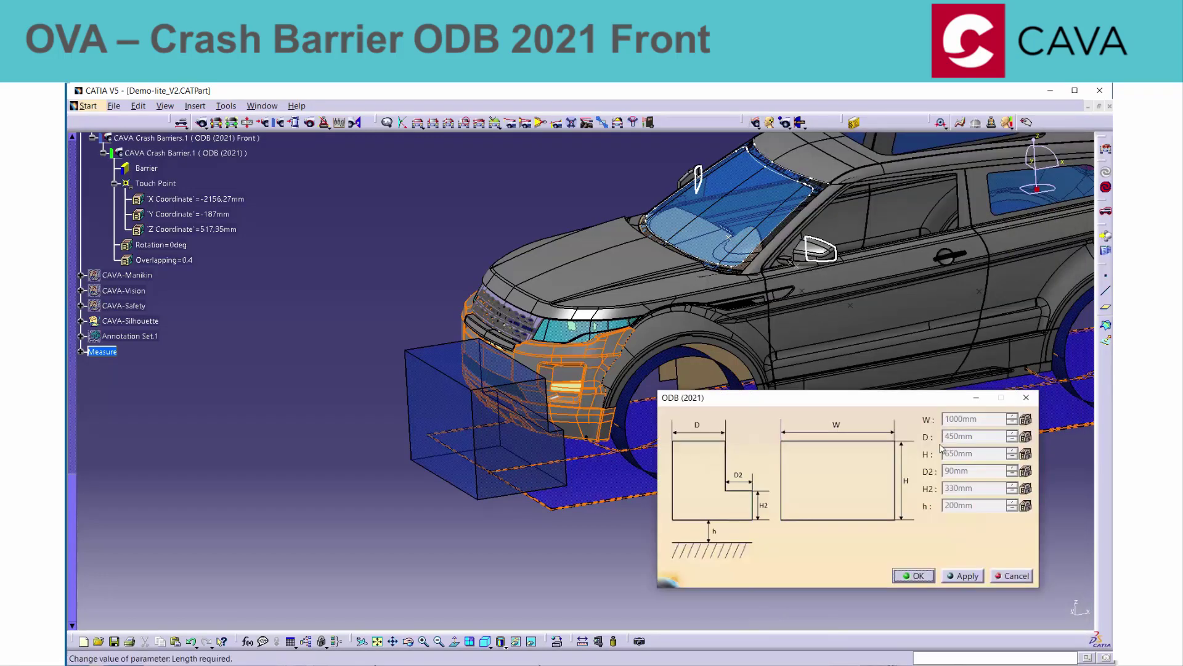
{"action": "left_click", "coordinate": [915, 575]}
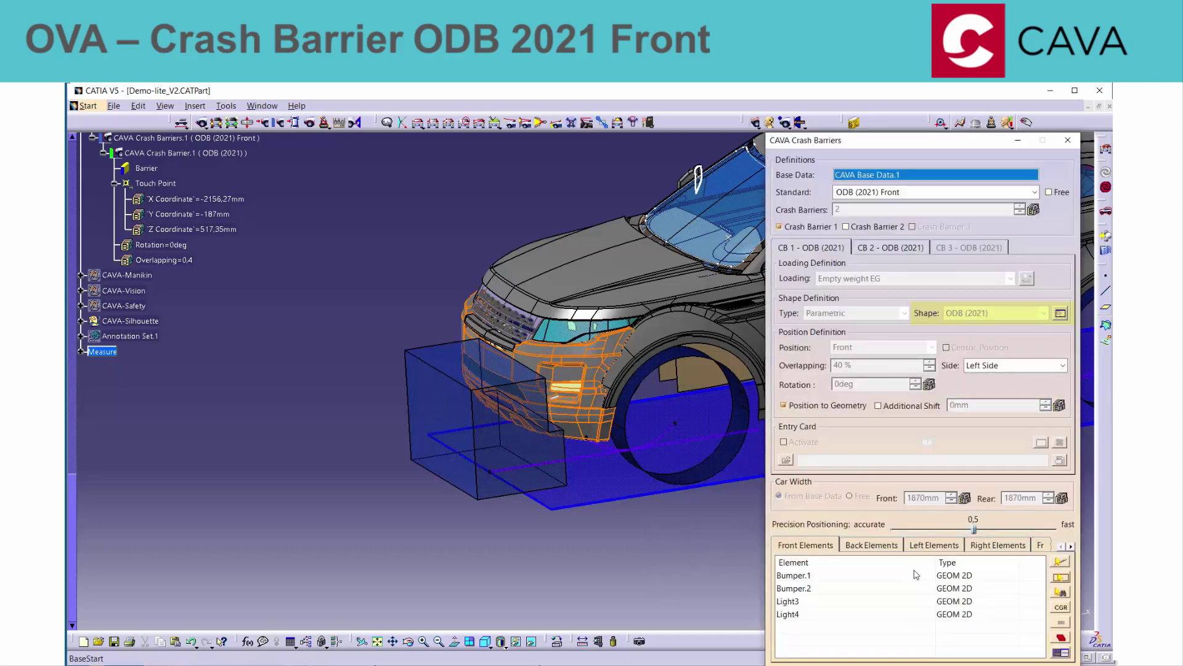
{"action": "left_click", "coordinate": [999, 366]}
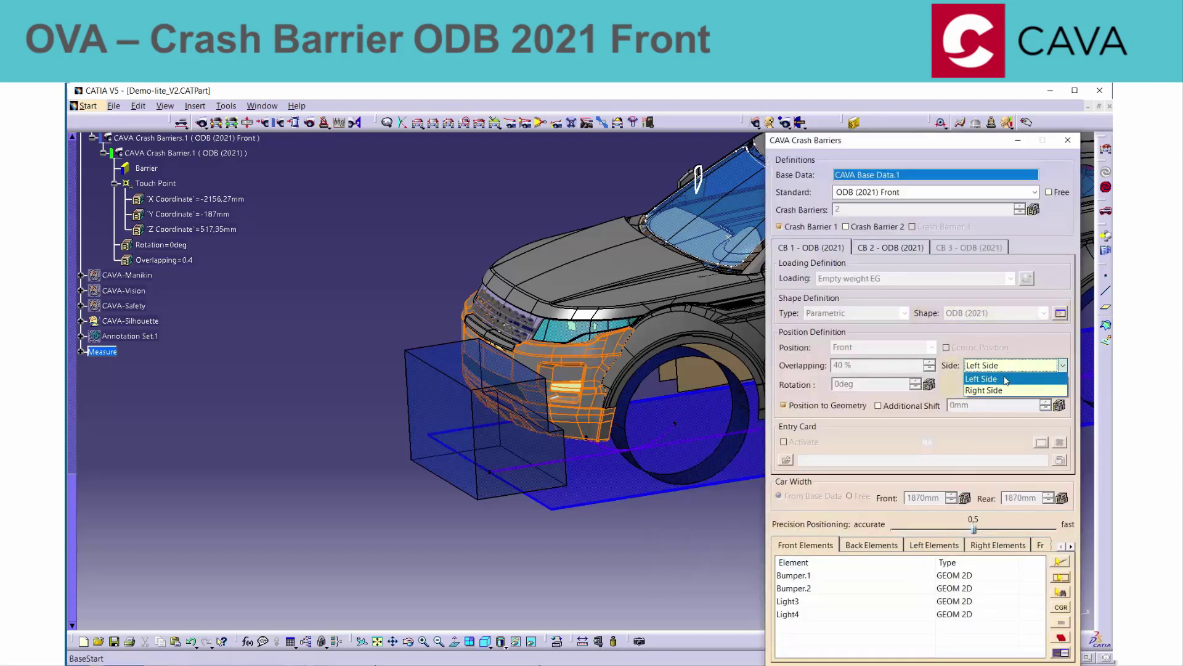
{"action": "left_click", "coordinate": [1011, 389]}
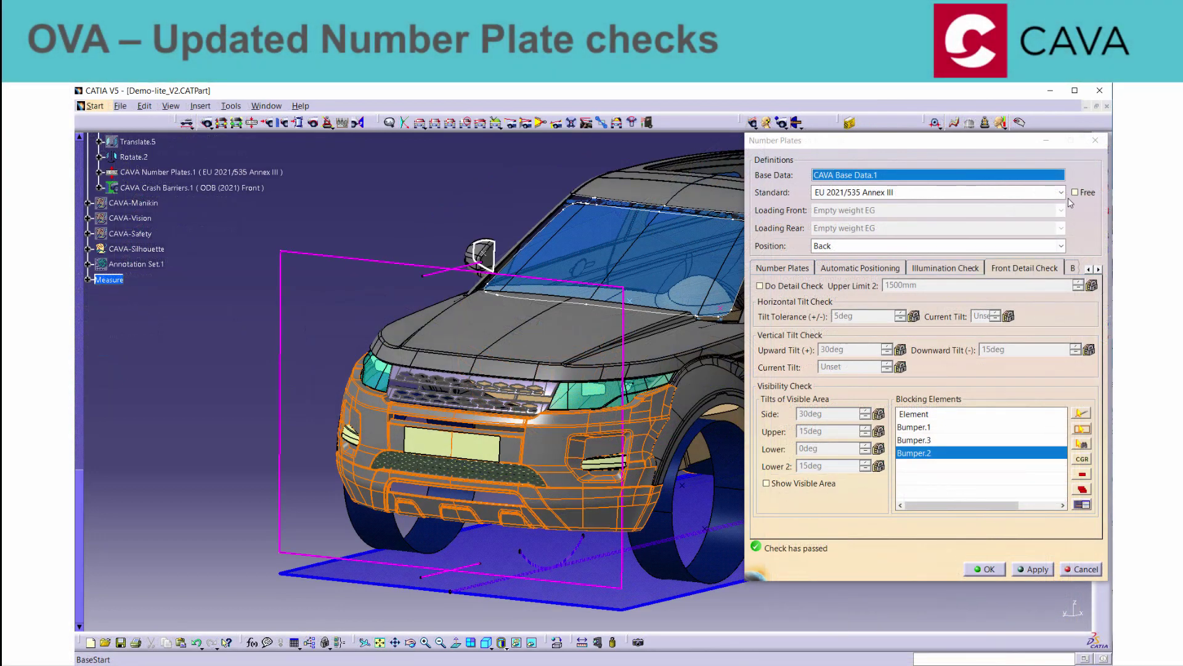
- Run the detailed check on the Front number plate, show its visible area, and confirm
{"action": "left_click", "coordinate": [1016, 141]}
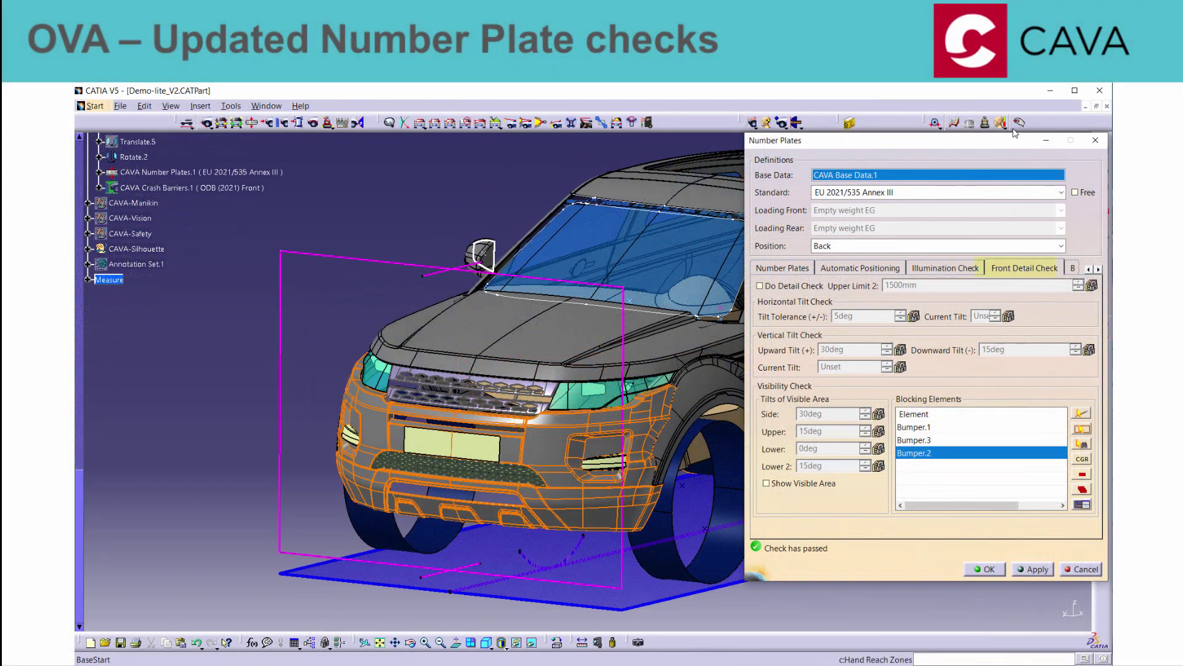
{"action": "left_click", "coordinate": [1061, 246]}
{"action": "left_click", "coordinate": [1052, 264]}
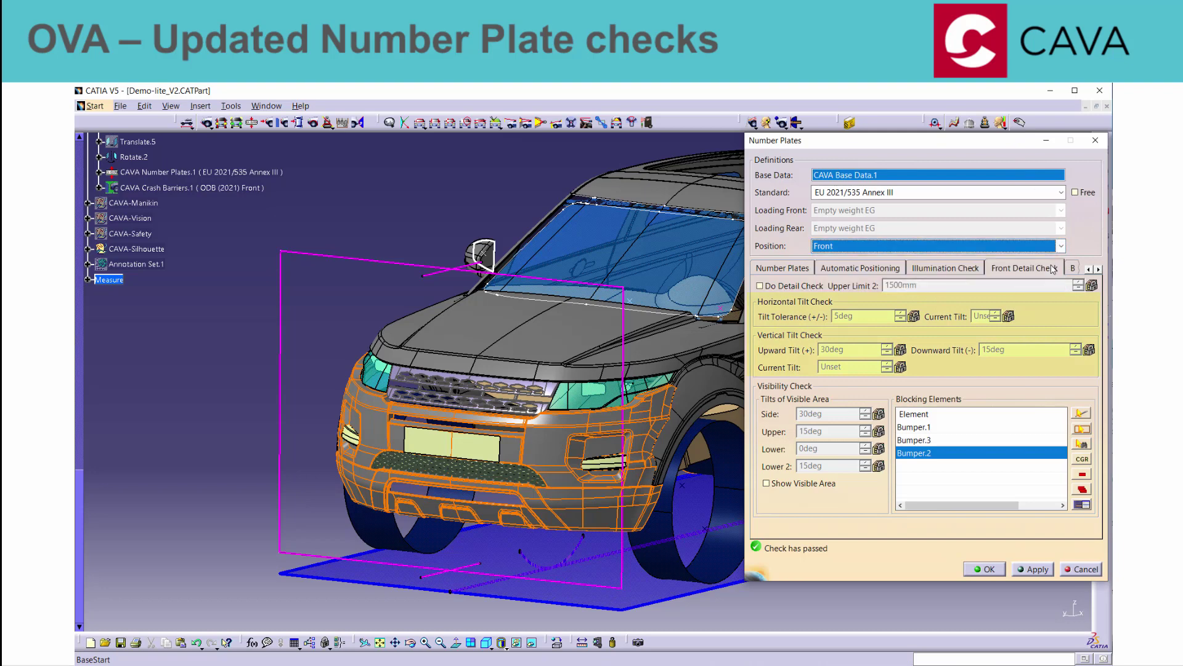
{"action": "left_click", "coordinate": [801, 286]}
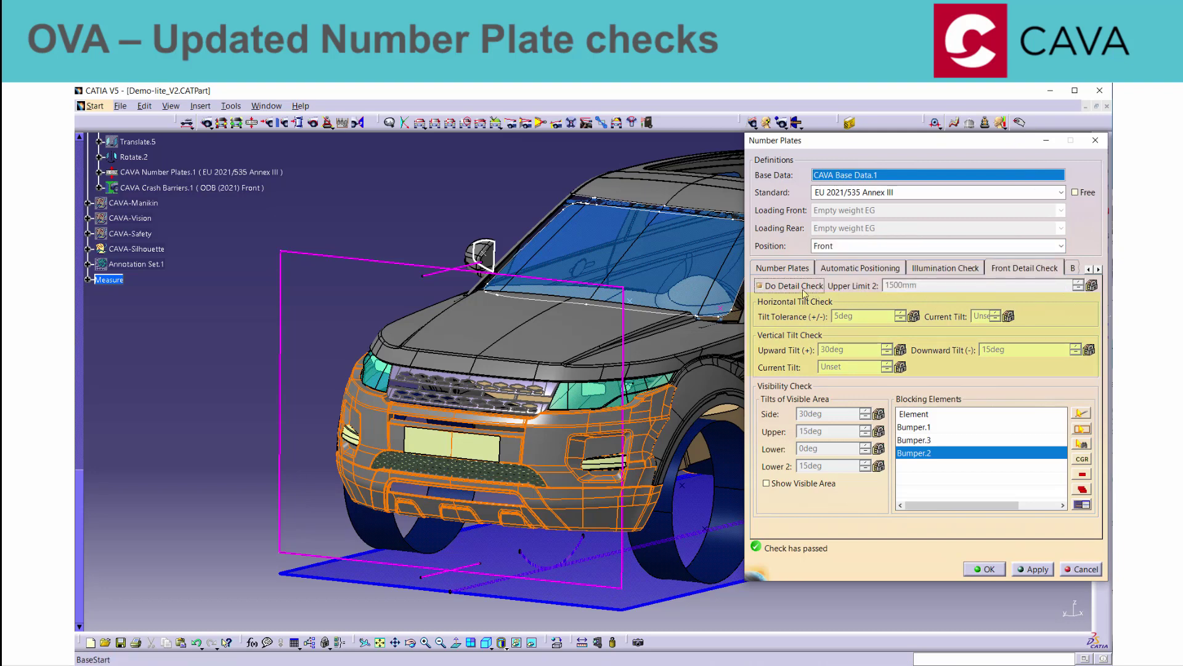
{"action": "left_click", "coordinate": [1037, 570]}
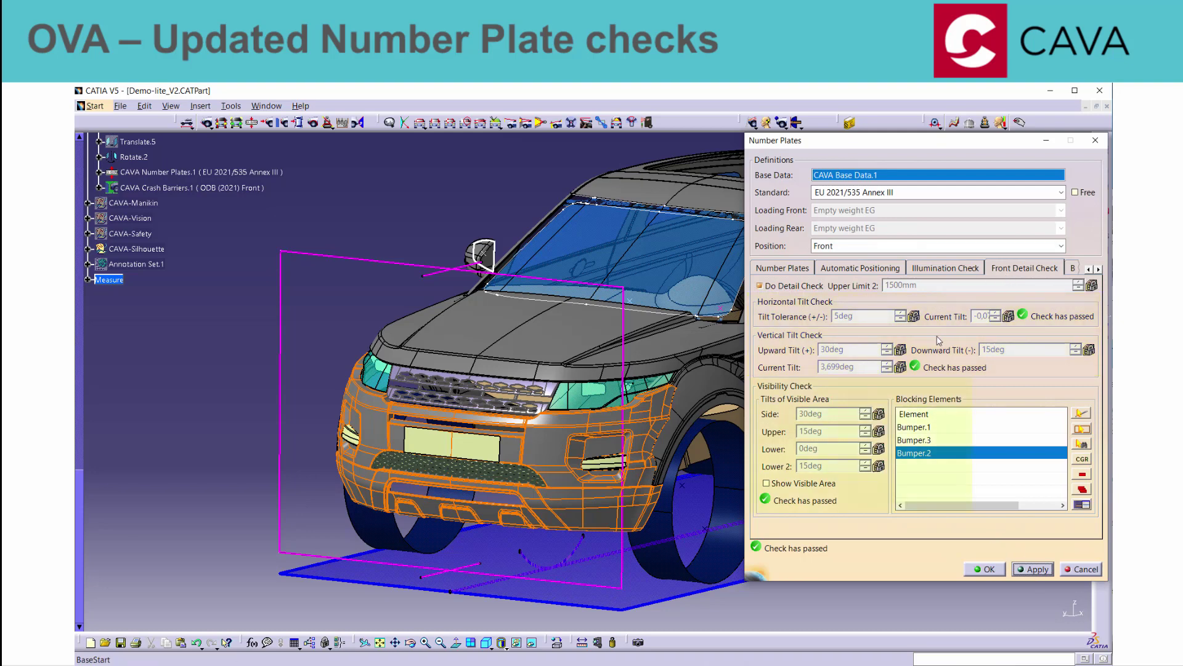
{"action": "left_click", "coordinate": [795, 487]}
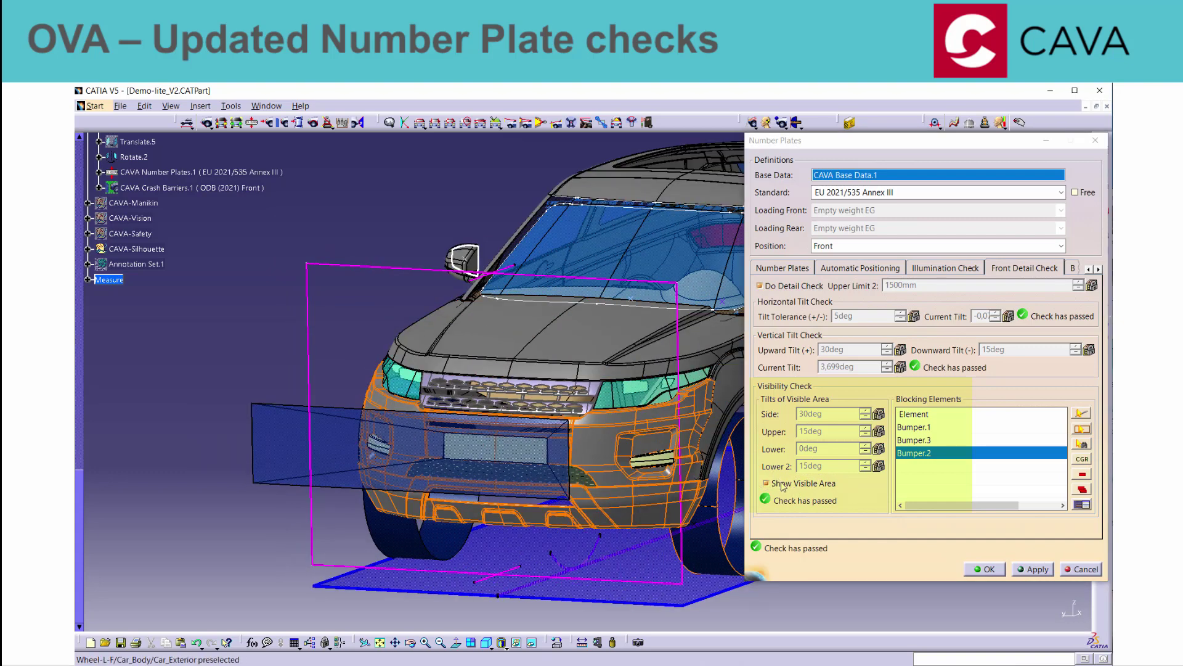
{"action": "left_click", "coordinate": [985, 568]}
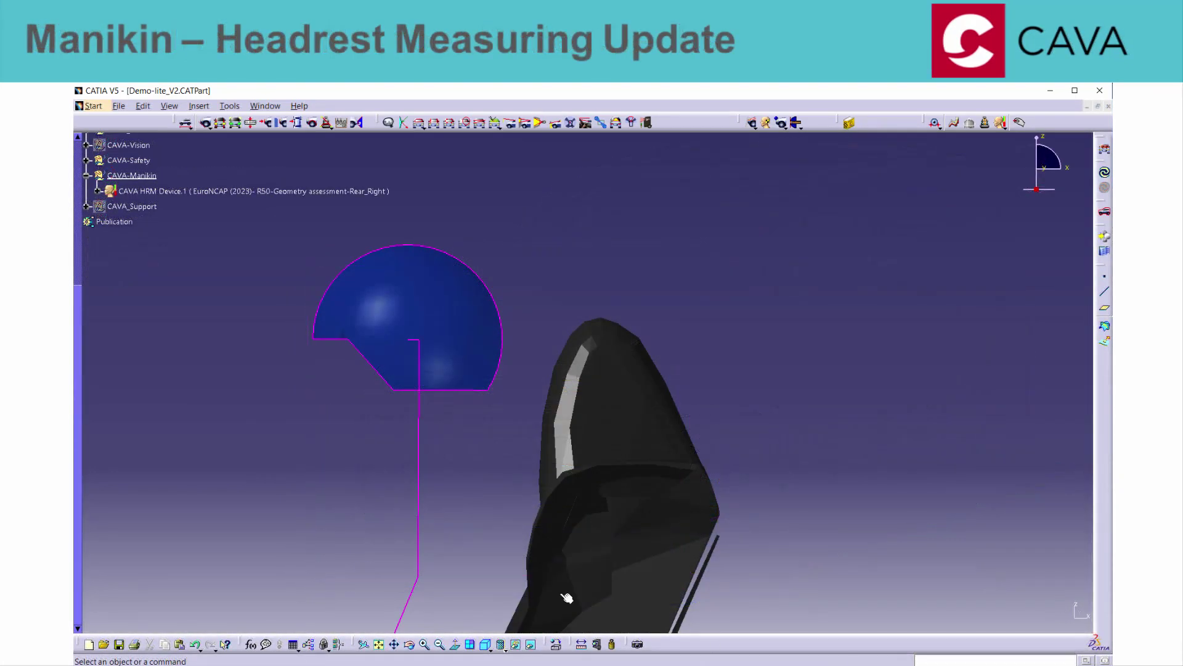
- Measure the headrest backset on rear seat Rear_1 with the Headrest Measuring Device
{"action": "left_click", "coordinate": [442, 375]}
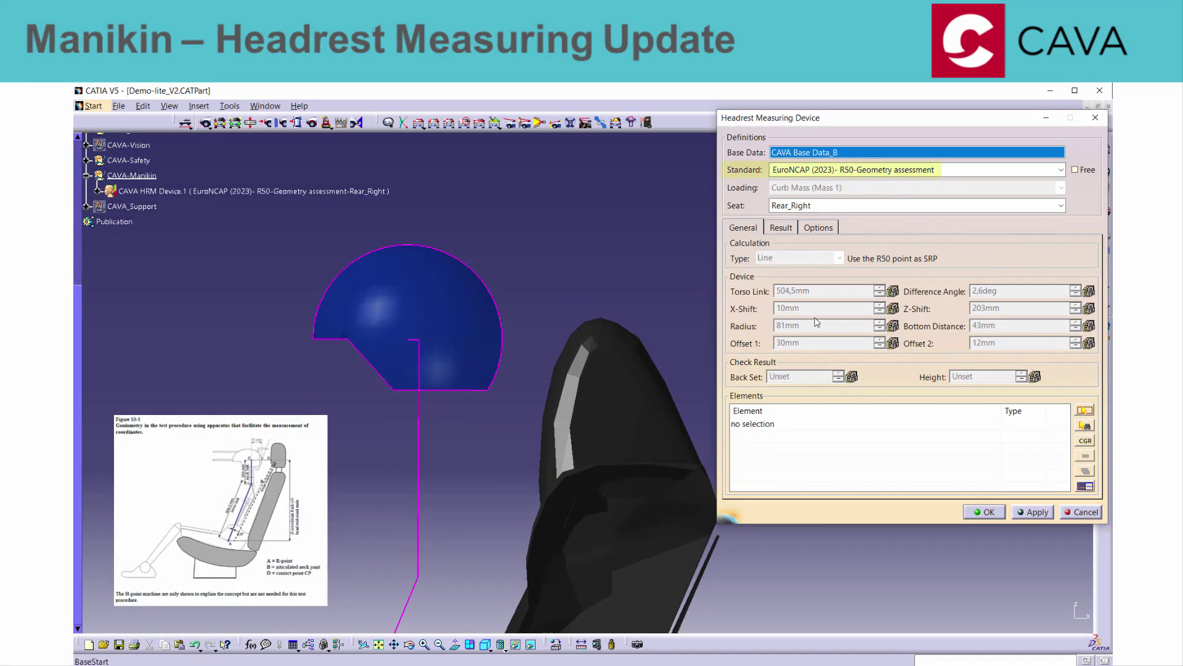
{"action": "left_click", "coordinate": [826, 433]}
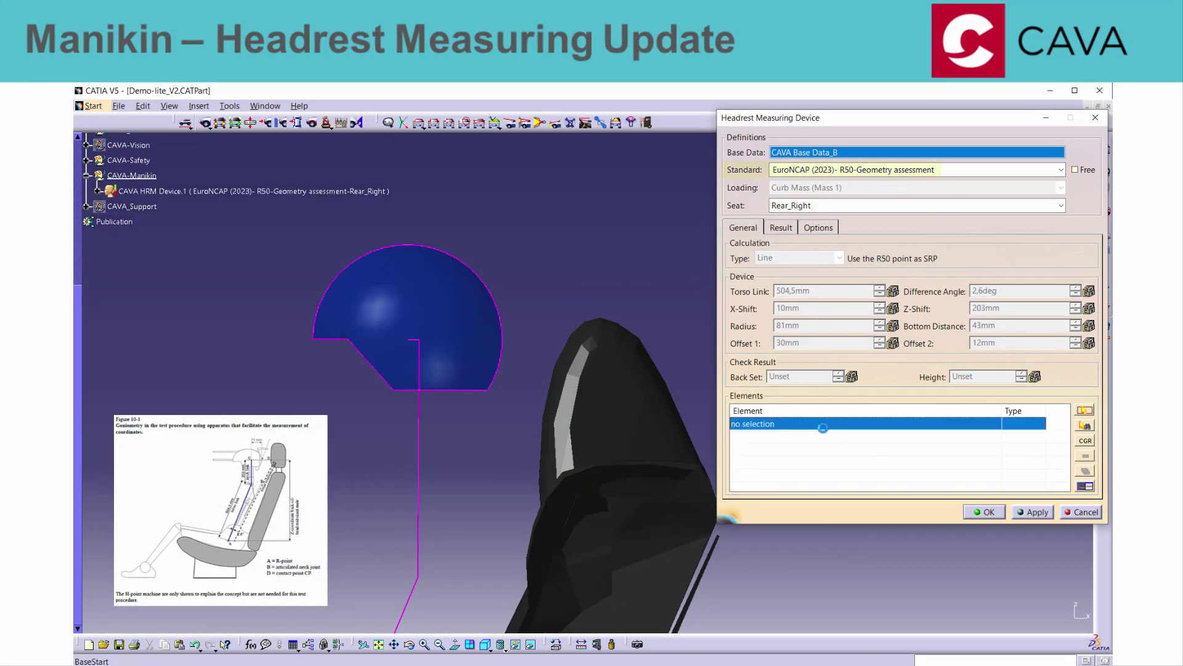
{"action": "left_click", "coordinate": [648, 433]}
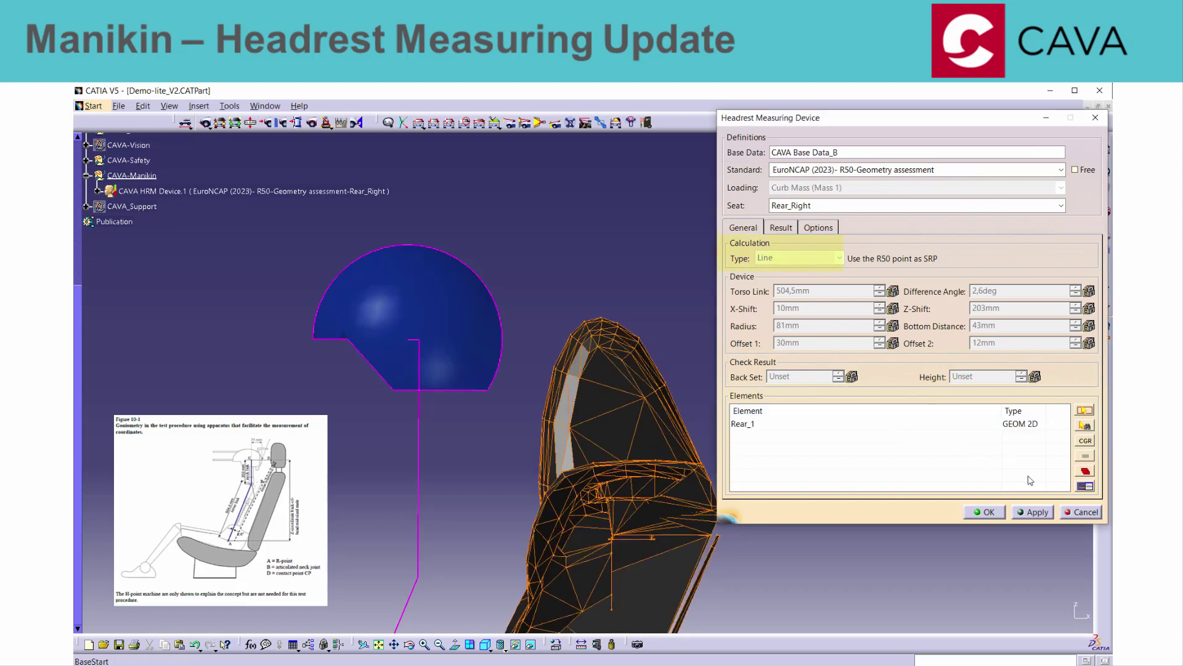
{"action": "left_click", "coordinate": [1040, 513]}
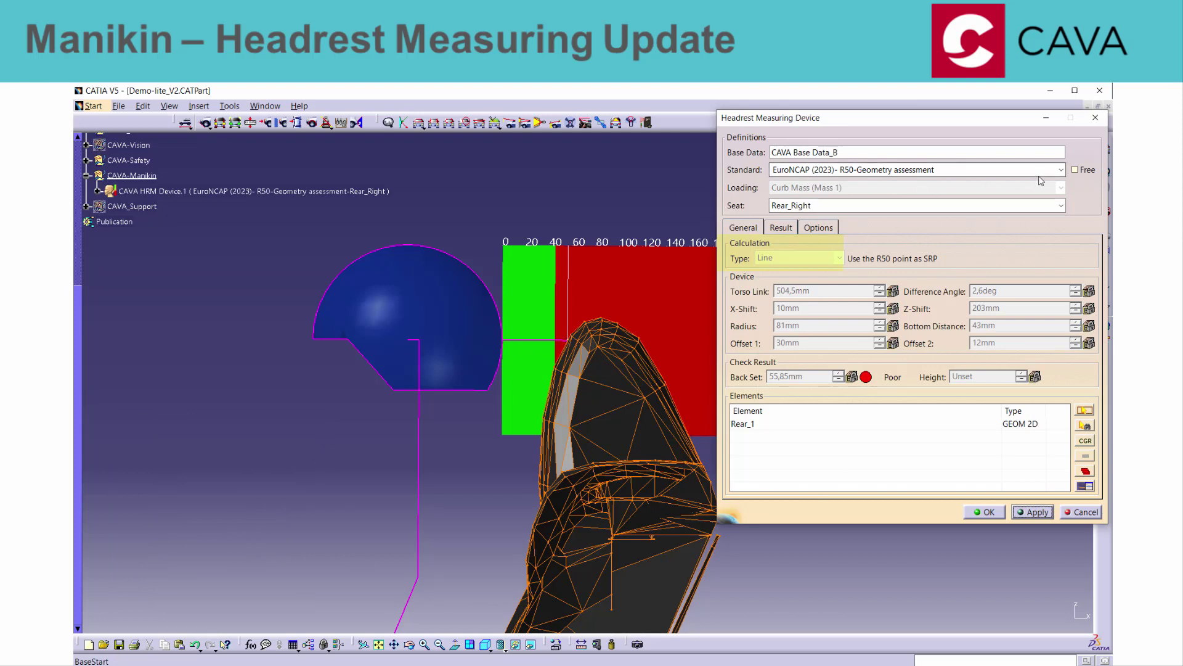
- Recompute the backset under R50-Worst Case Geometry and expand CAVA HRM Device.1 in the tree
{"action": "left_click", "coordinate": [1063, 171]}
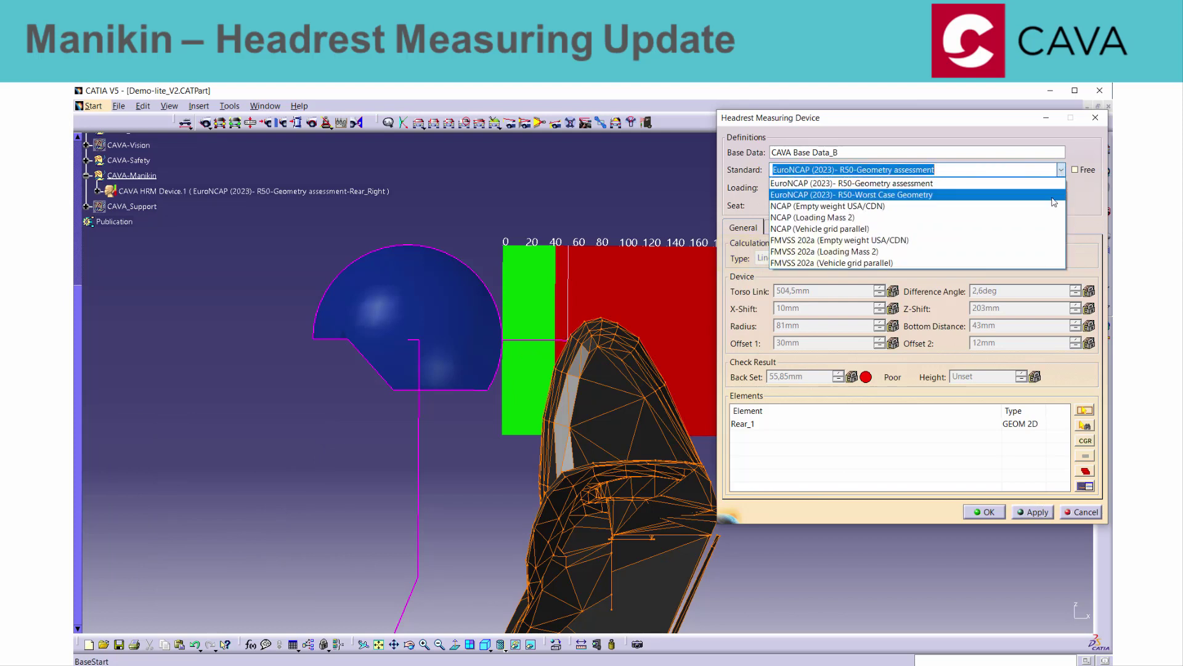
{"action": "left_click", "coordinate": [1052, 194]}
{"action": "left_click", "coordinate": [1031, 512]}
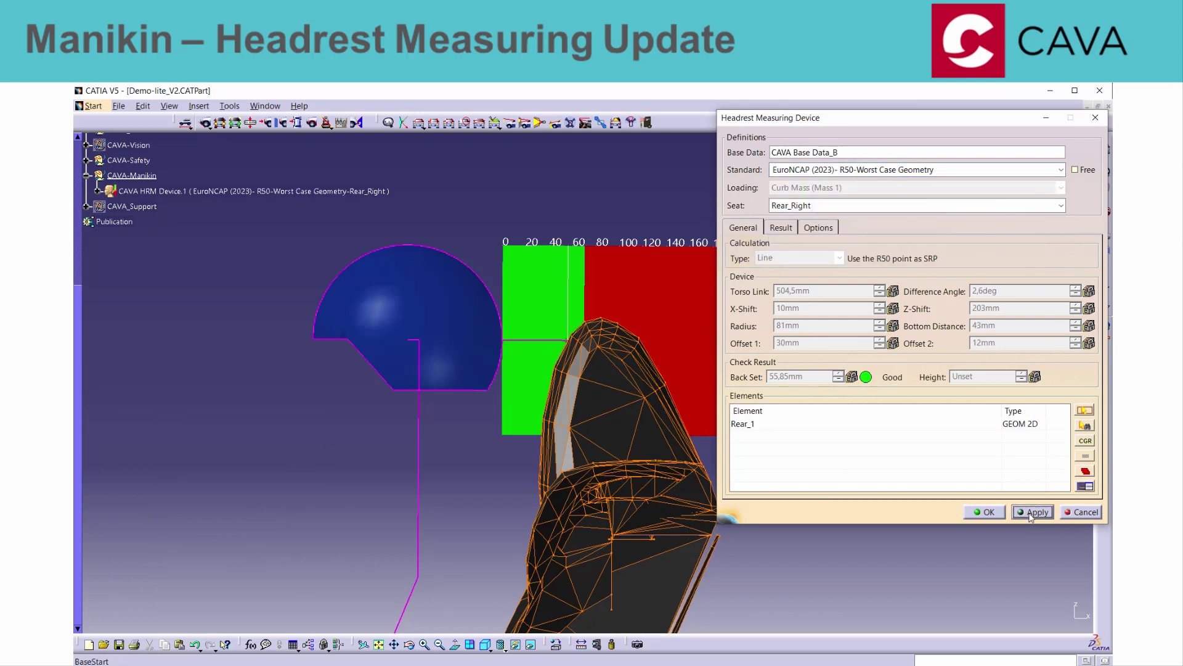
{"action": "left_click", "coordinate": [97, 192]}
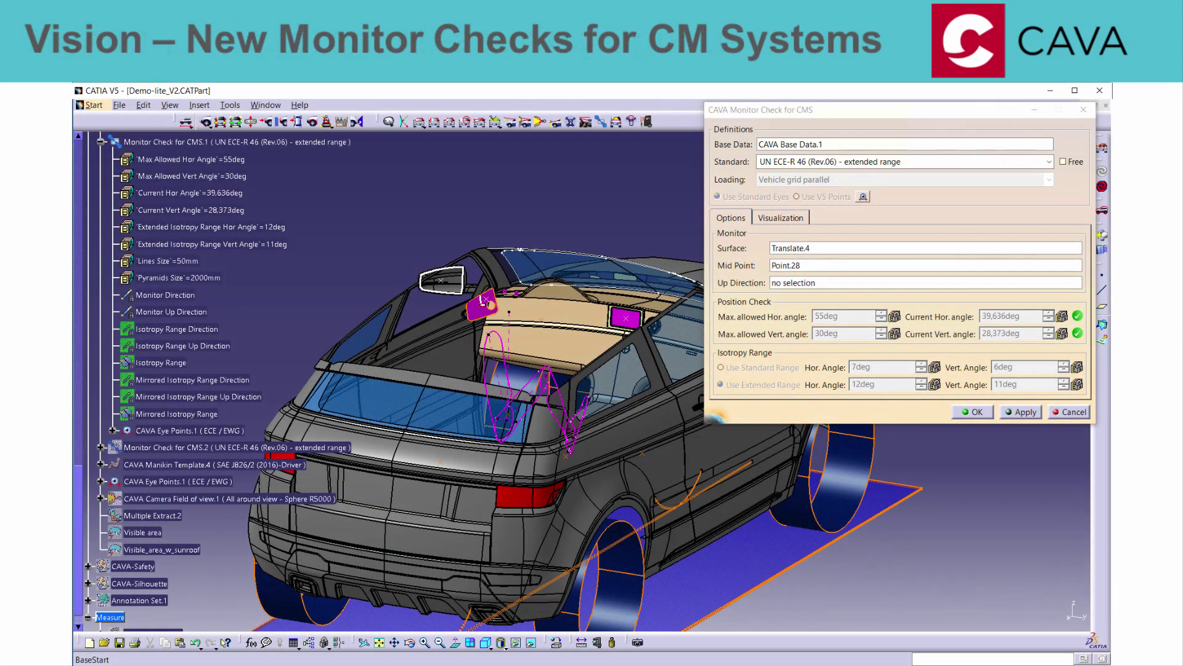
- Keep the extended range standard, show both isotropy range pyramids, and orbit to view them
{"action": "left_click", "coordinate": [910, 113]}
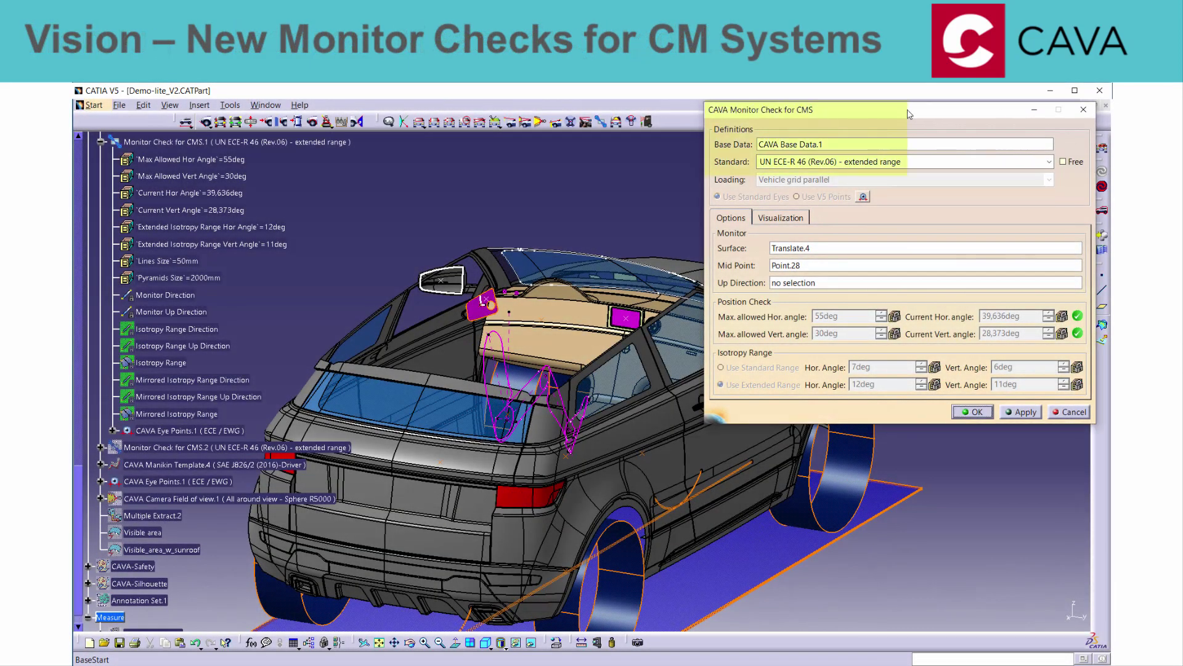
{"action": "left_click", "coordinate": [1049, 161]}
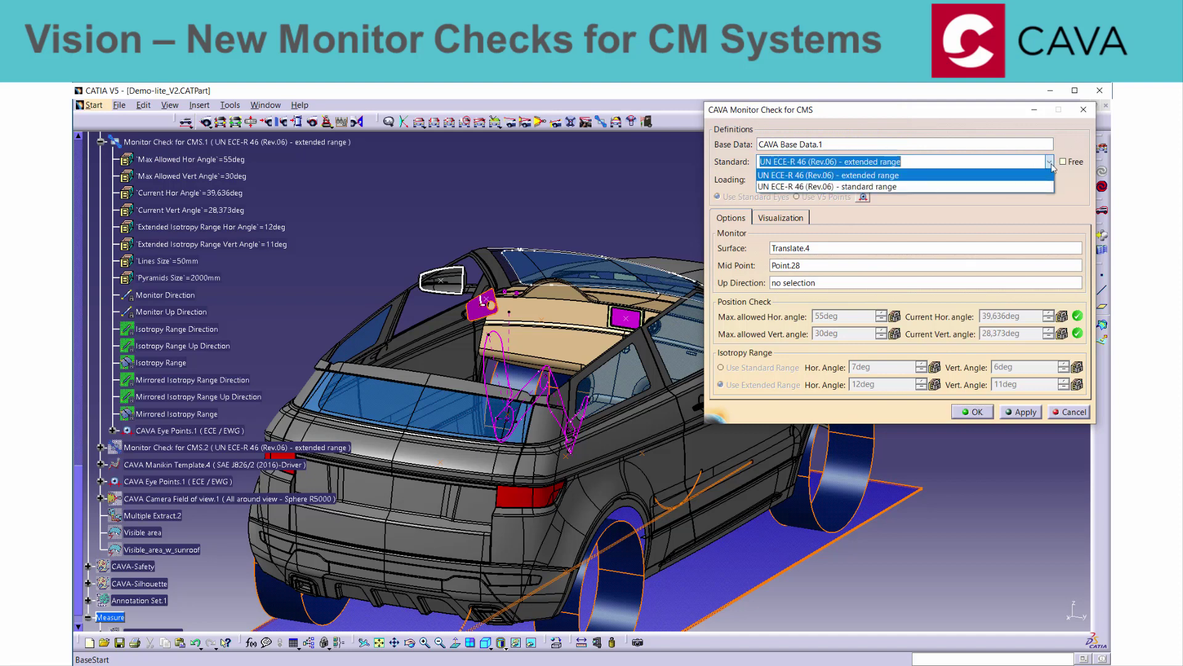
{"action": "left_click", "coordinate": [1053, 168]}
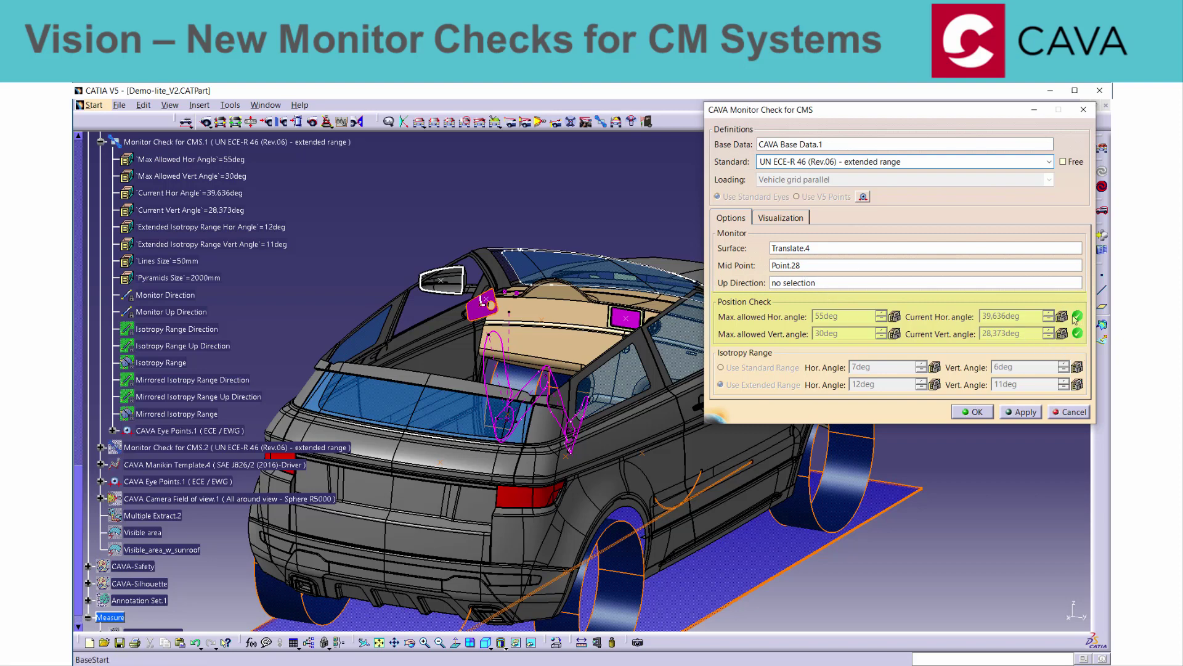
{"action": "left_click", "coordinate": [796, 218]}
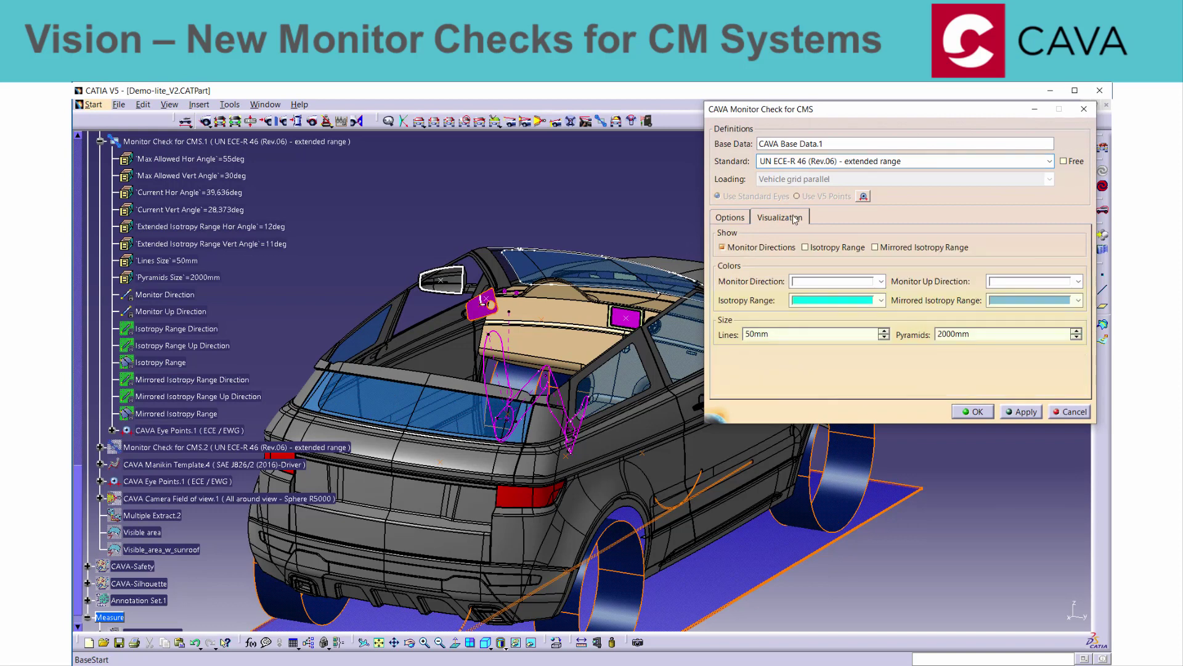
{"action": "left_click", "coordinate": [821, 249]}
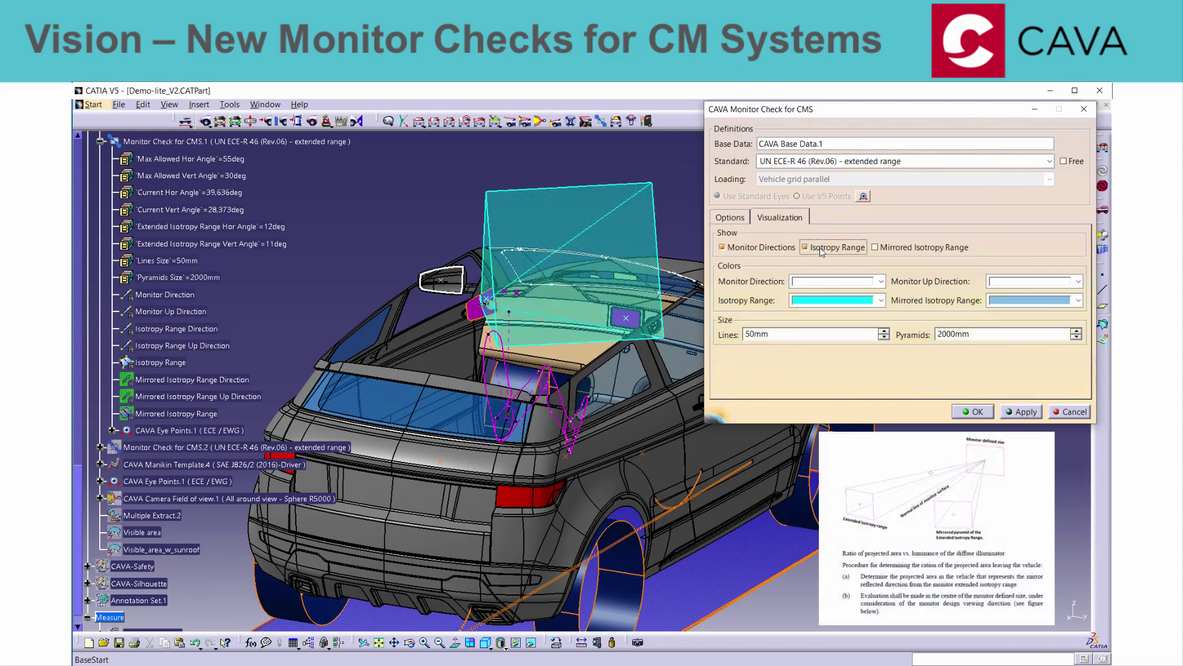
{"action": "left_click", "coordinate": [902, 248]}
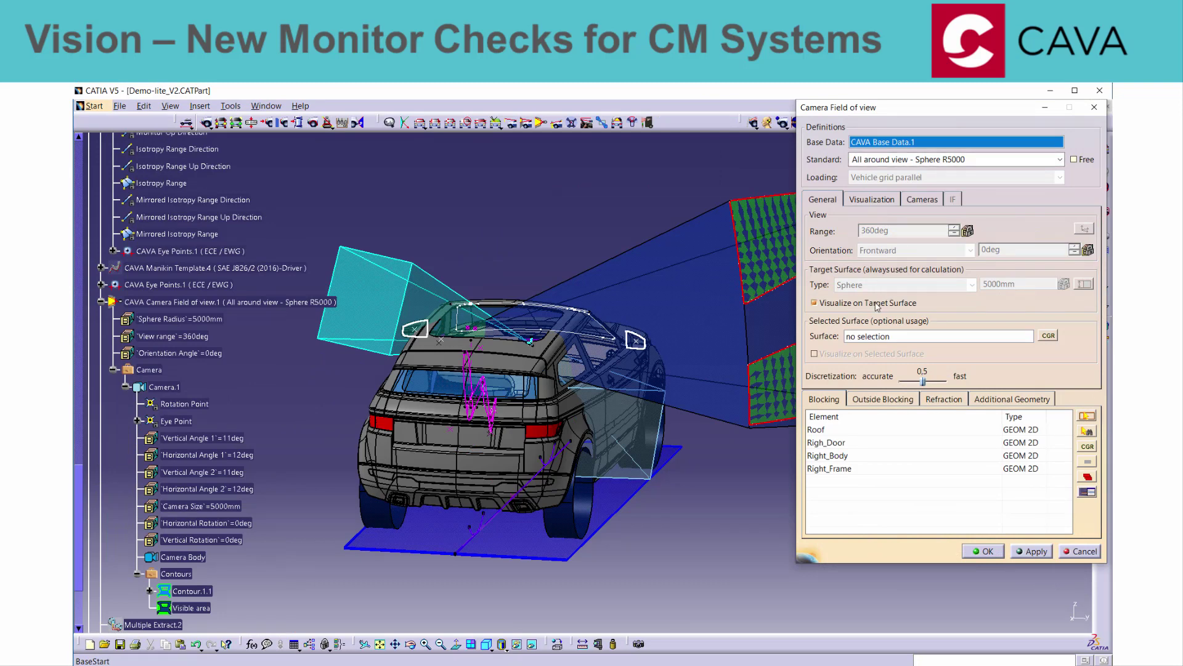
{"action": "middle_click_drag", "start_coordinate": [607, 346], "coordinate": [536, 354]}
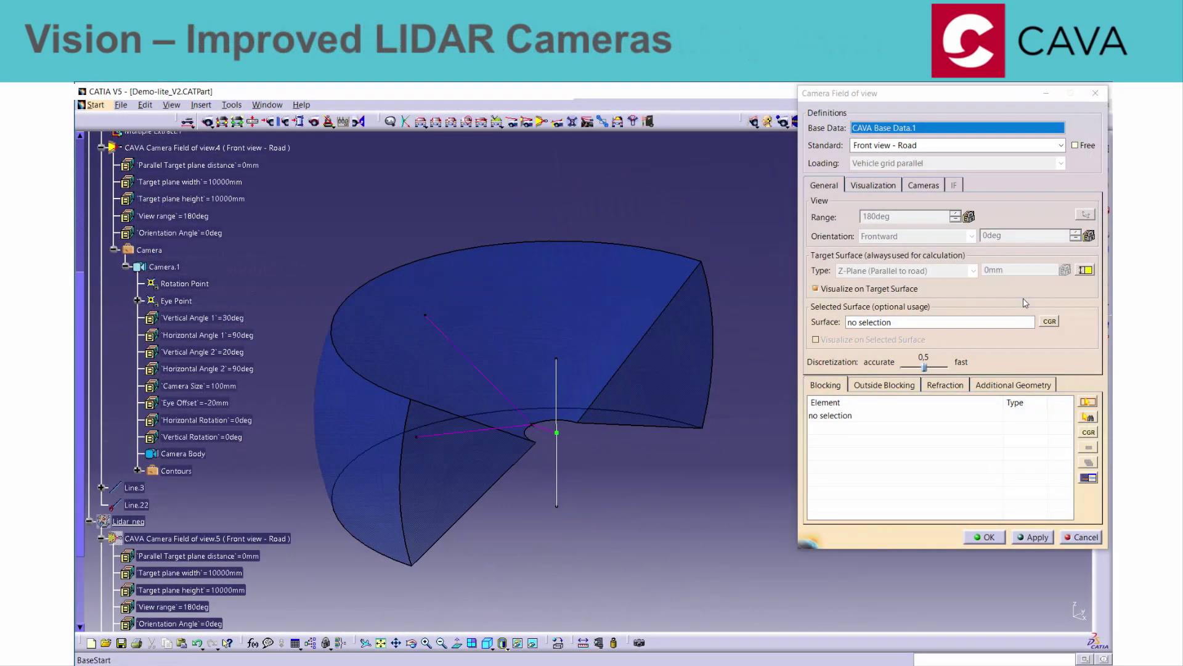
- Change Camera.1's LIDAR eye offset to 20mm and apply it to the field of view
{"action": "left_click", "coordinate": [929, 183]}
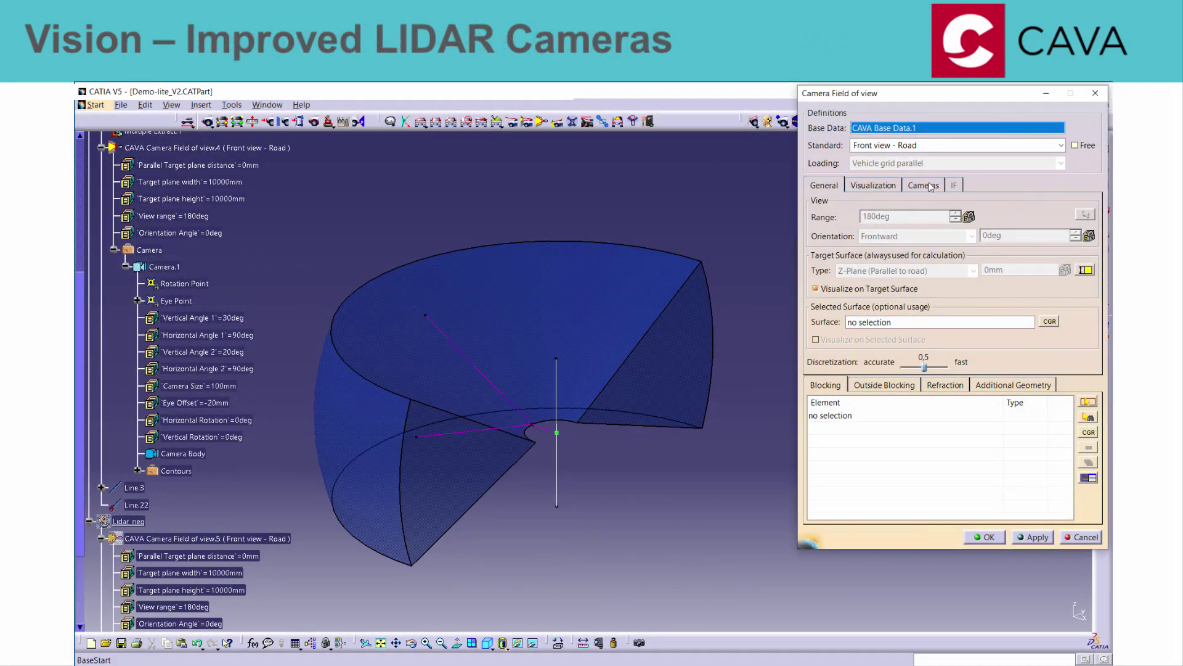
{"action": "left_click", "coordinate": [930, 183]}
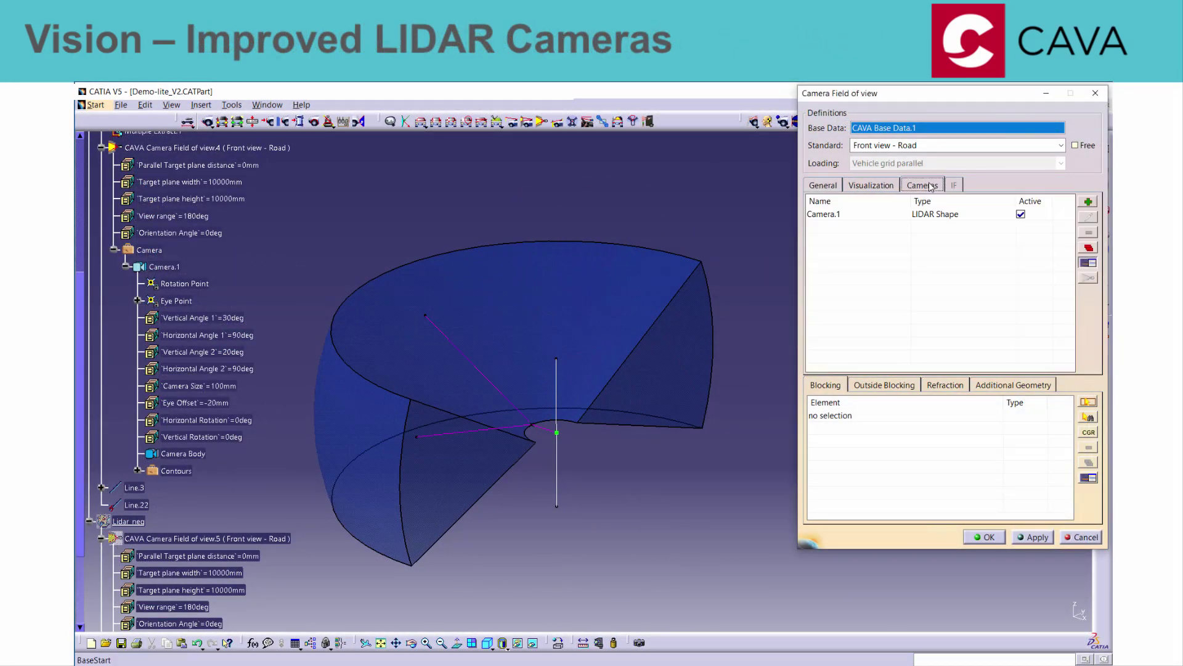
{"action": "double_click", "coordinate": [935, 215]}
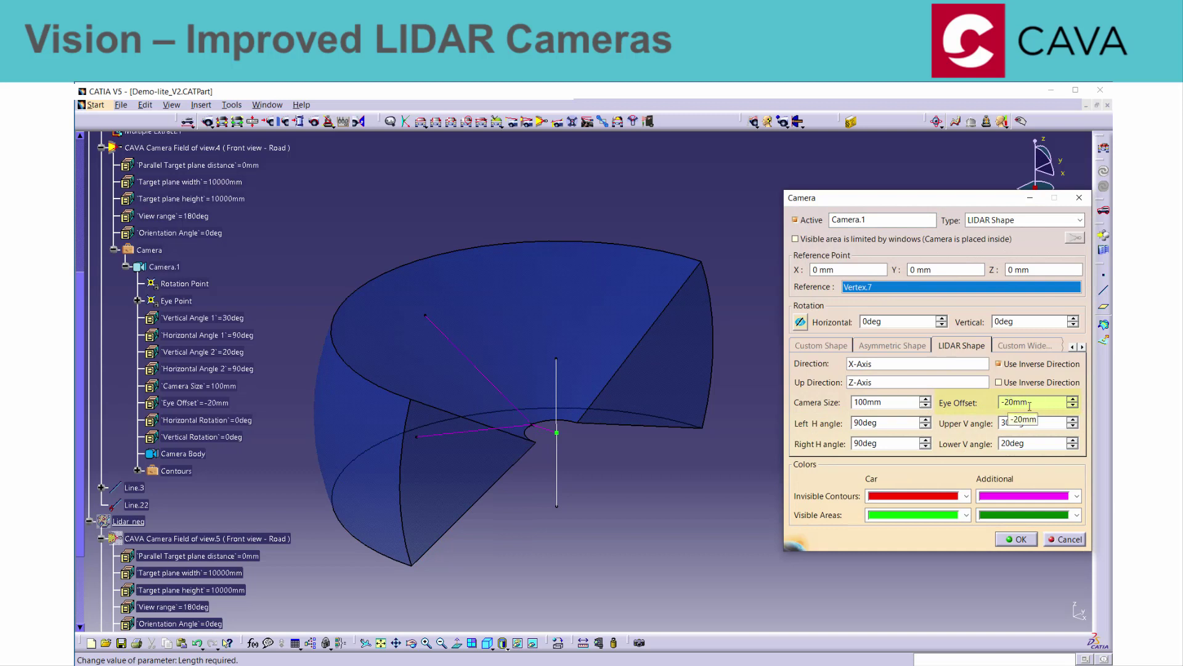
{"action": "key", "text": "BackSpace"}
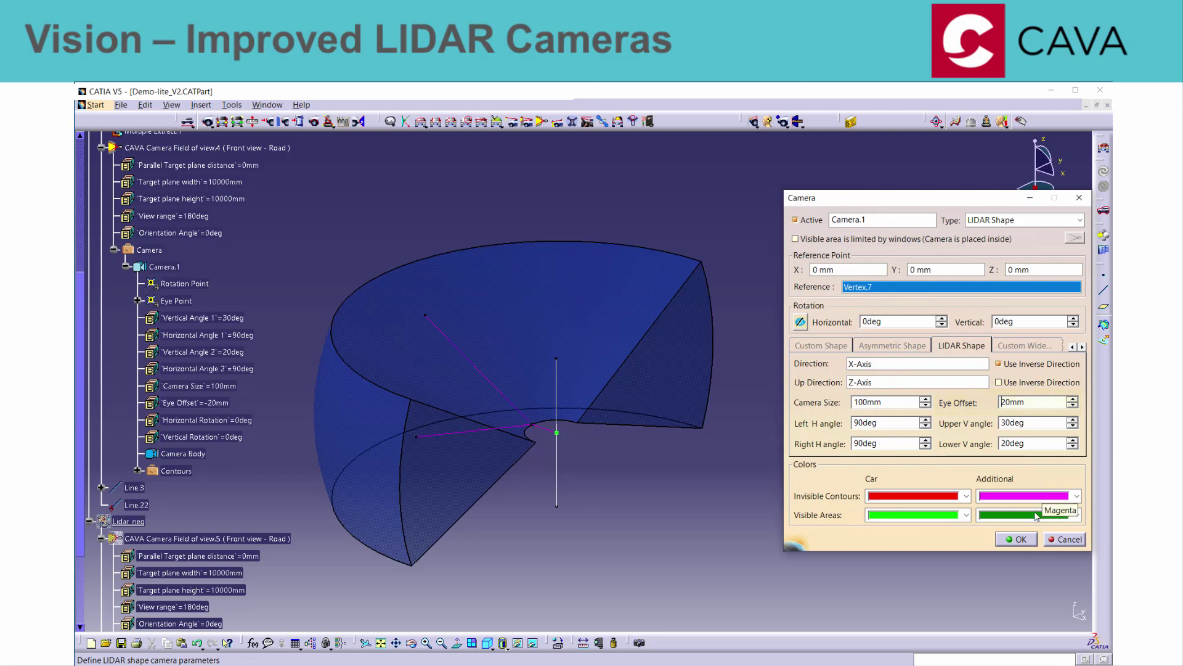
{"action": "left_click", "coordinate": [1017, 540]}
{"action": "left_click", "coordinate": [1021, 538]}
{"action": "middle_click_drag", "start_coordinate": [594, 497], "coordinate": [620, 493]}
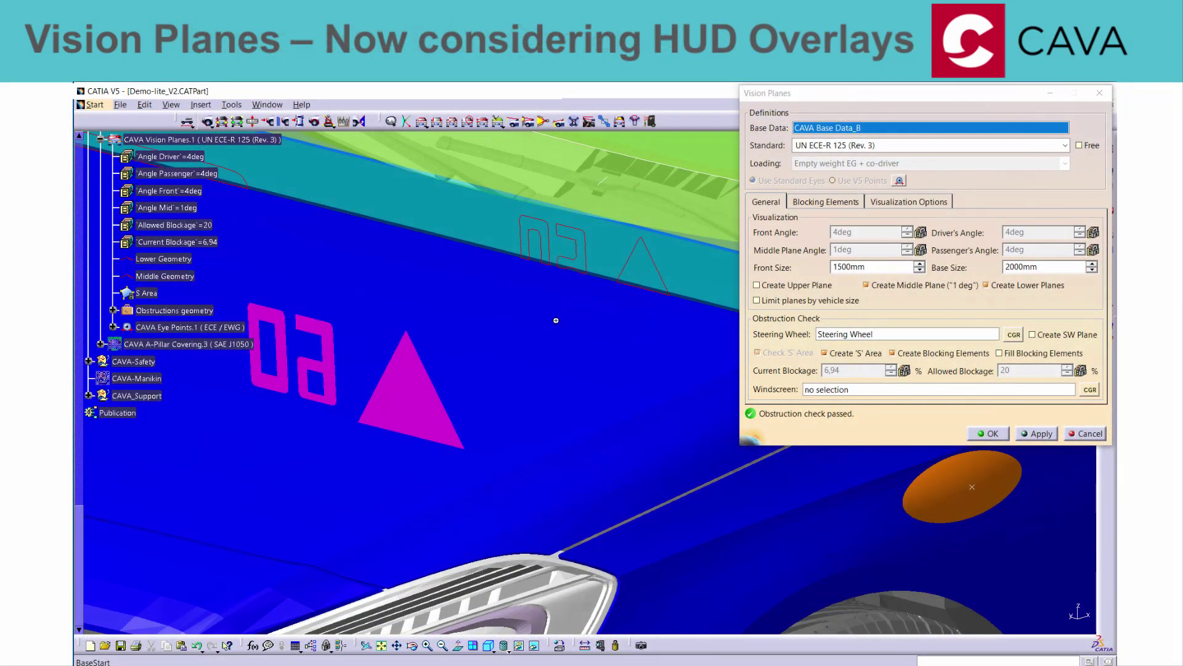
- Add FoV-Assistent-virtual-surface as a vision plane blocking element and accept the definition
{"action": "middle_click_drag", "start_coordinate": [556, 320], "coordinate": [579, 407]}
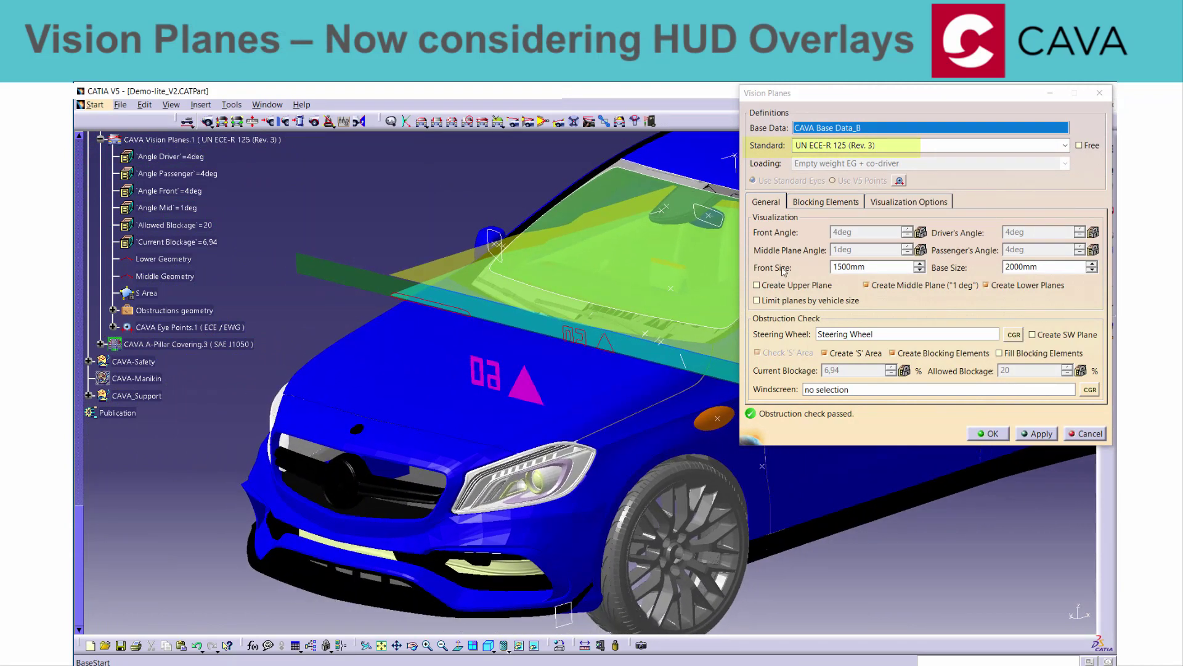
{"action": "left_click", "coordinate": [837, 201]}
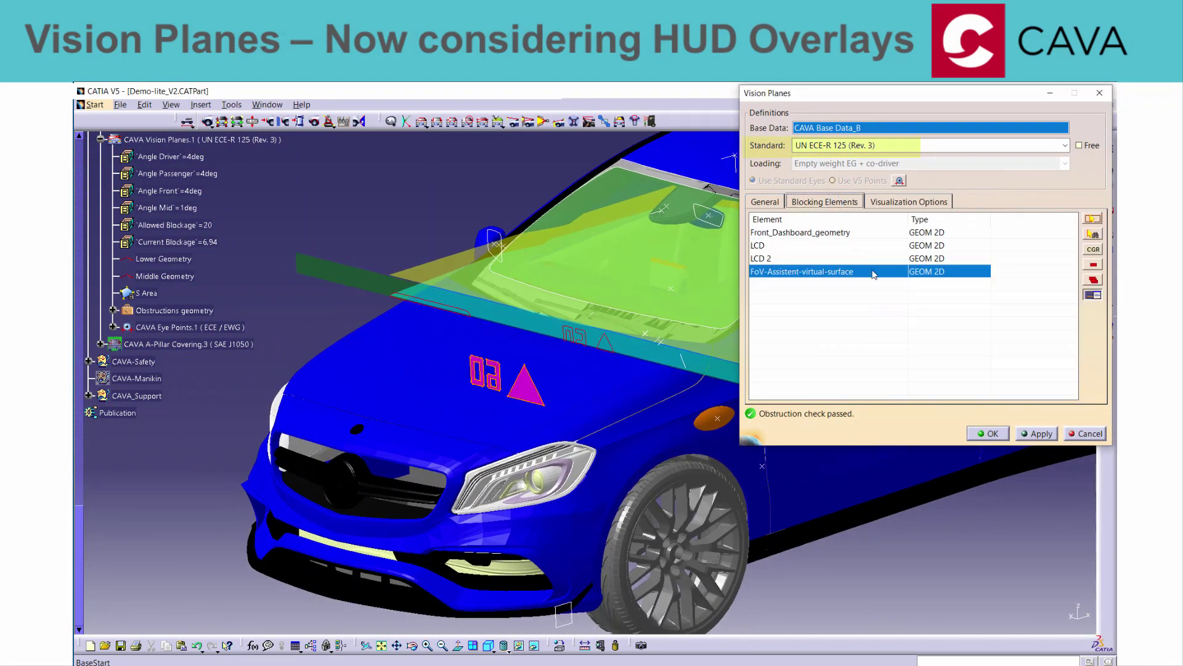
{"action": "left_click", "coordinate": [877, 271]}
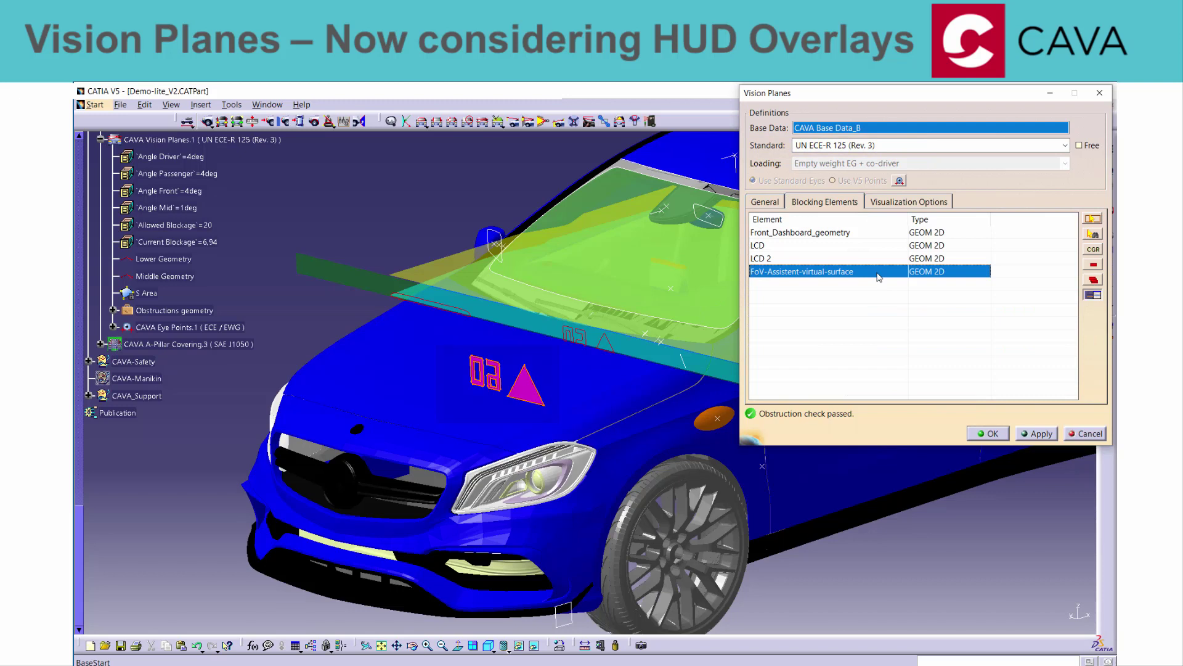
{"action": "left_click", "coordinate": [770, 207]}
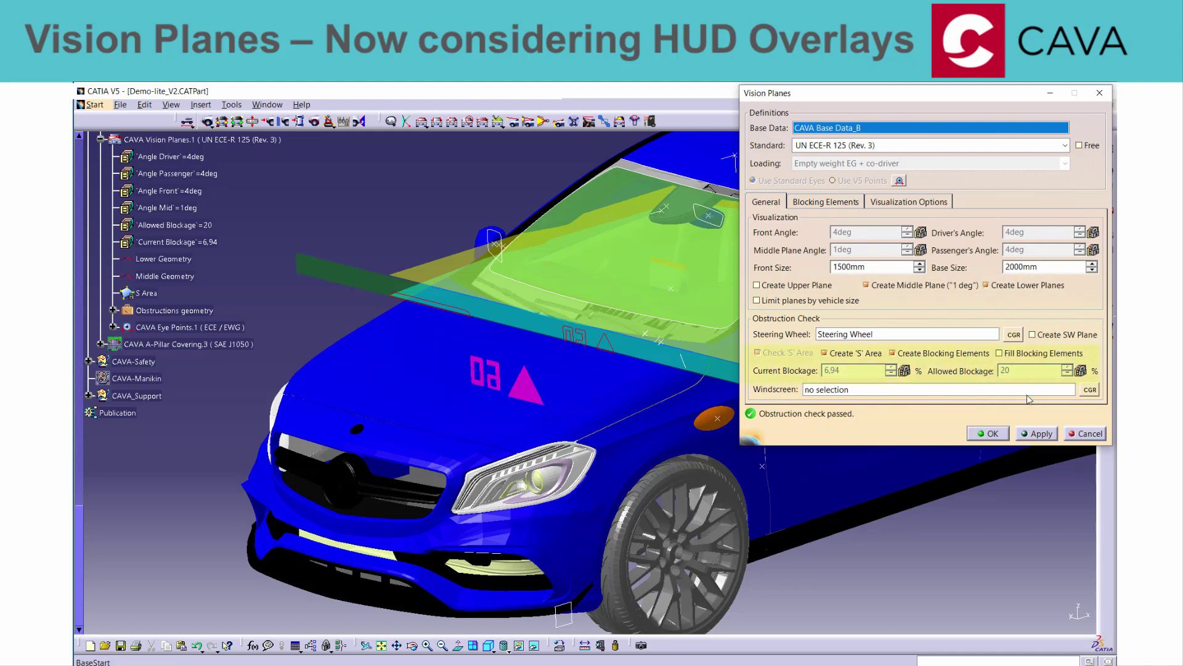
{"action": "left_click", "coordinate": [1001, 434]}
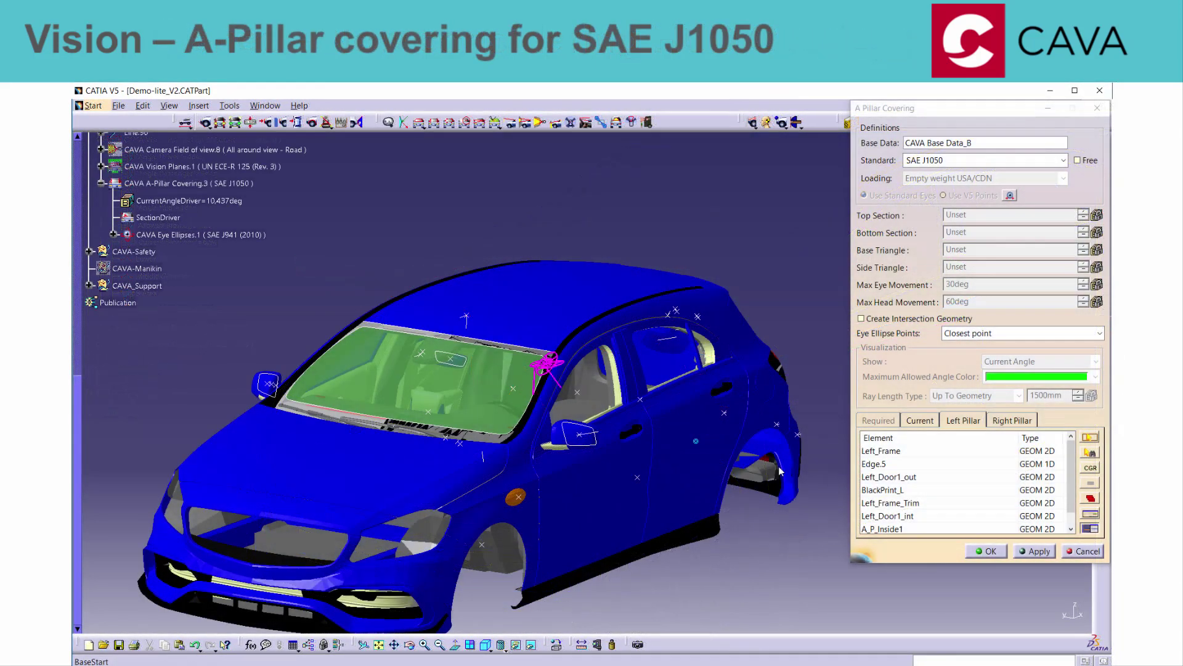
{"action": "middle_click_drag", "start_coordinate": [646, 473], "coordinate": [691, 347]}
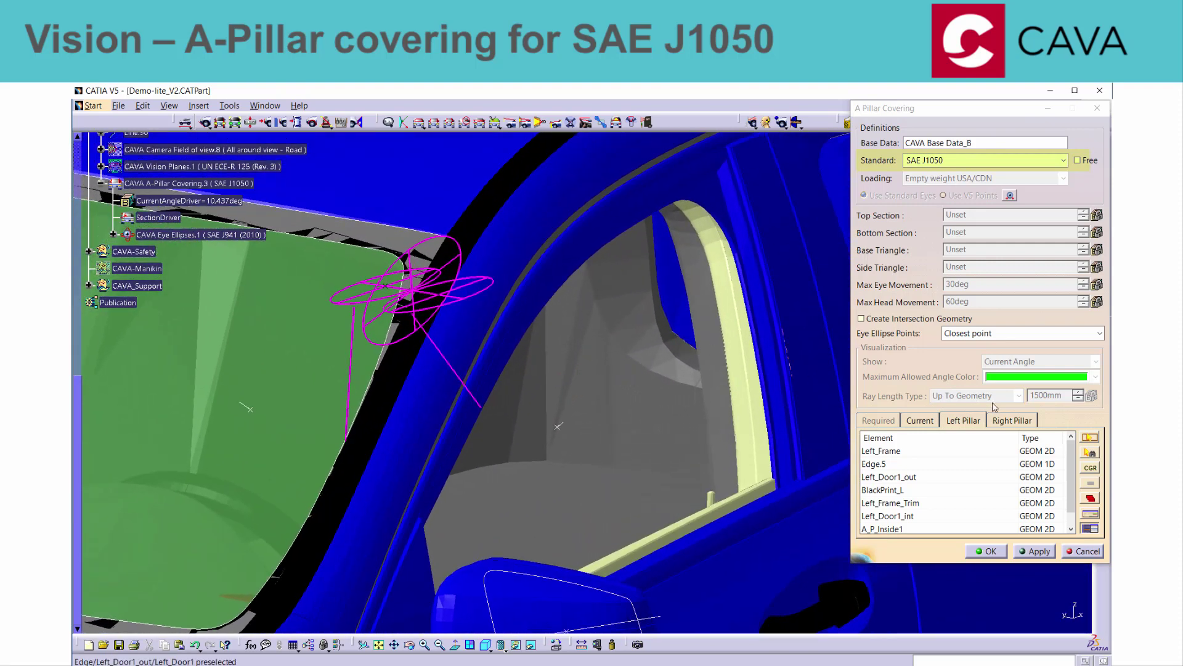
- Enable Create Intersection Geometry and set Eye Ellipse Points to Relative to neck, then apply
{"action": "left_click", "coordinate": [1091, 529]}
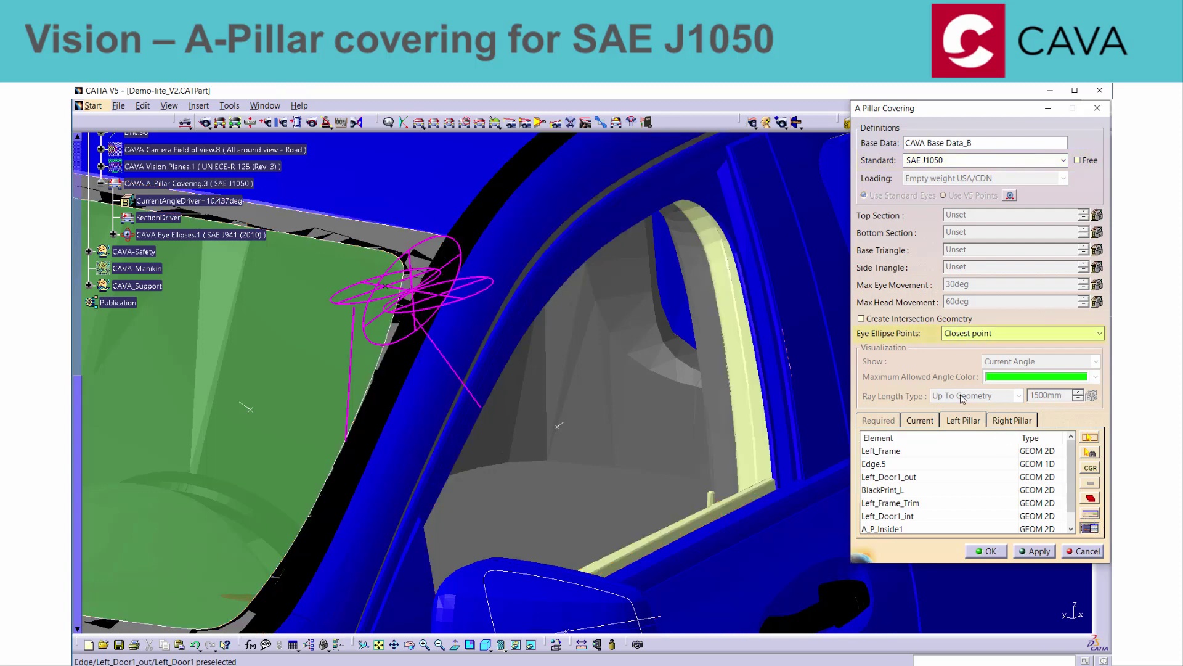
{"action": "left_click", "coordinate": [890, 319]}
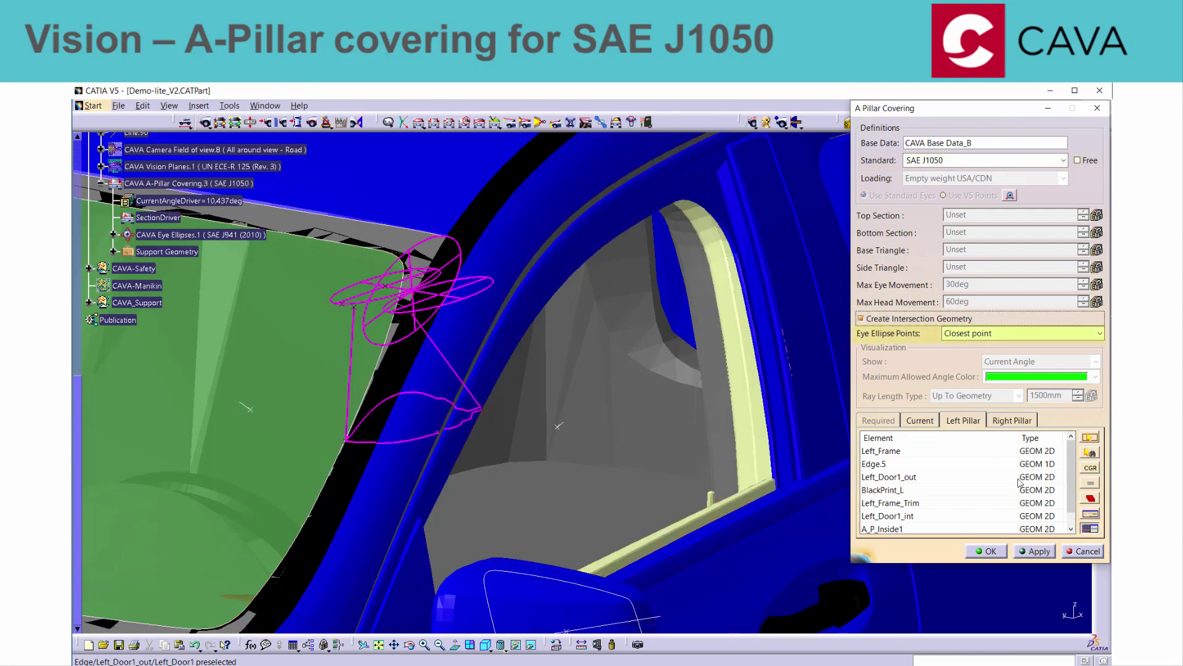
{"action": "left_click", "coordinate": [1099, 334]}
{"action": "left_click", "coordinate": [998, 358]}
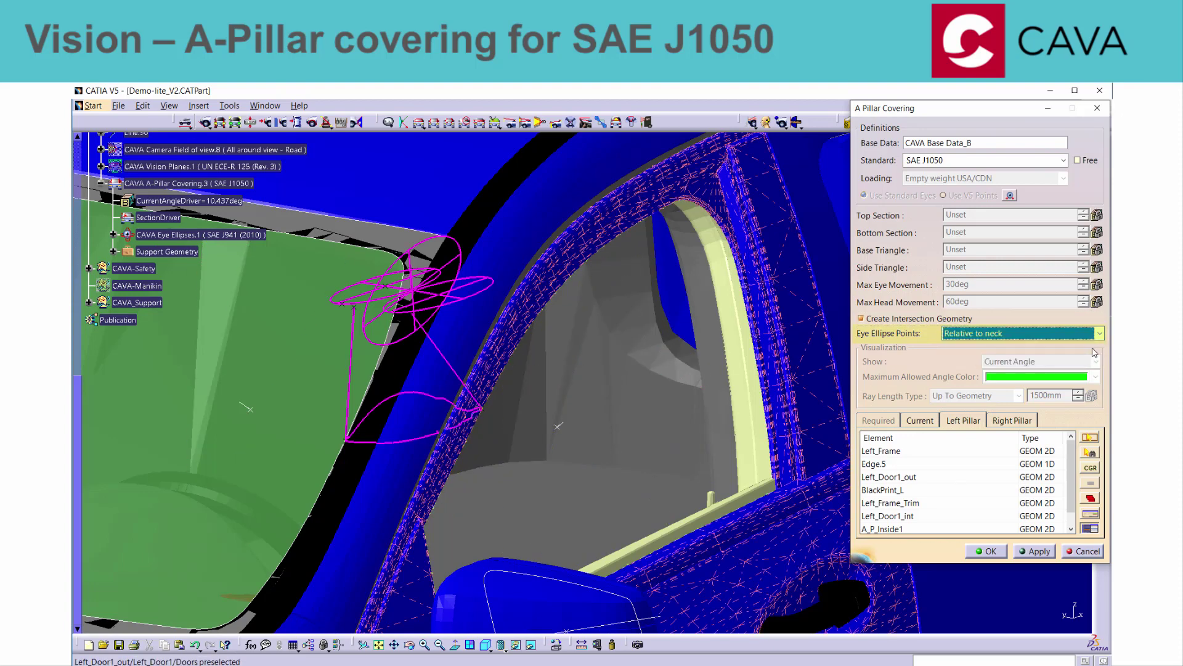
{"action": "left_click", "coordinate": [1028, 549]}
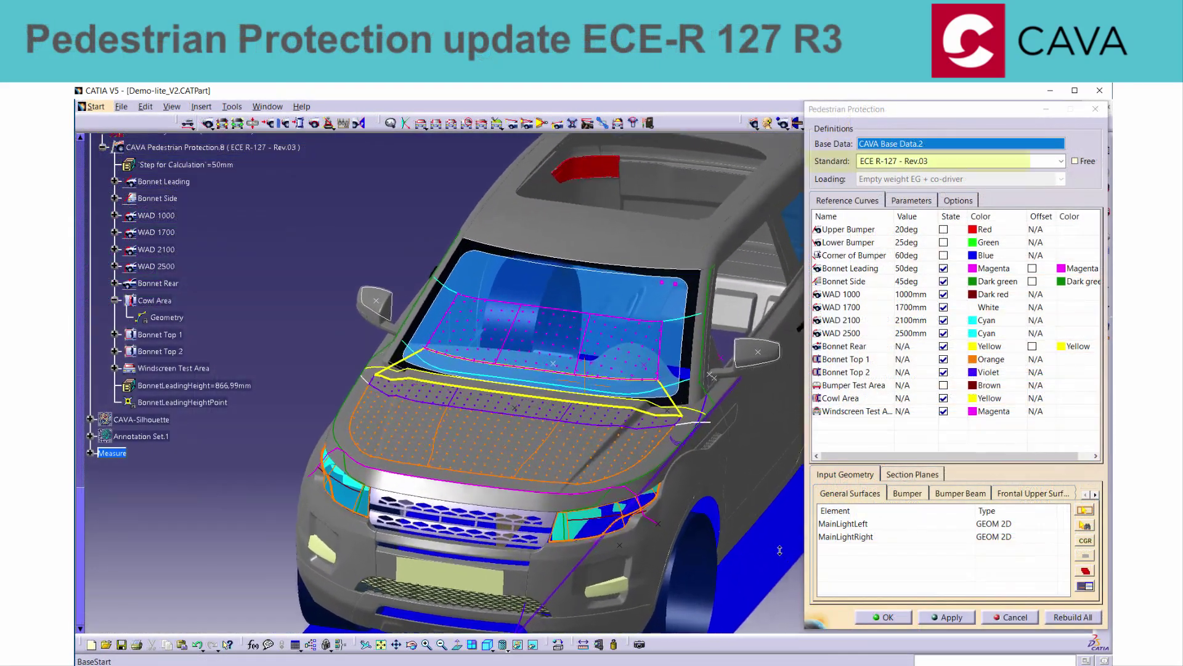
- Set the pedestrian protection standard to ECE R-127 - Rev.03
{"action": "middle_click_drag", "start_coordinate": [779, 551], "coordinate": [780, 509]}
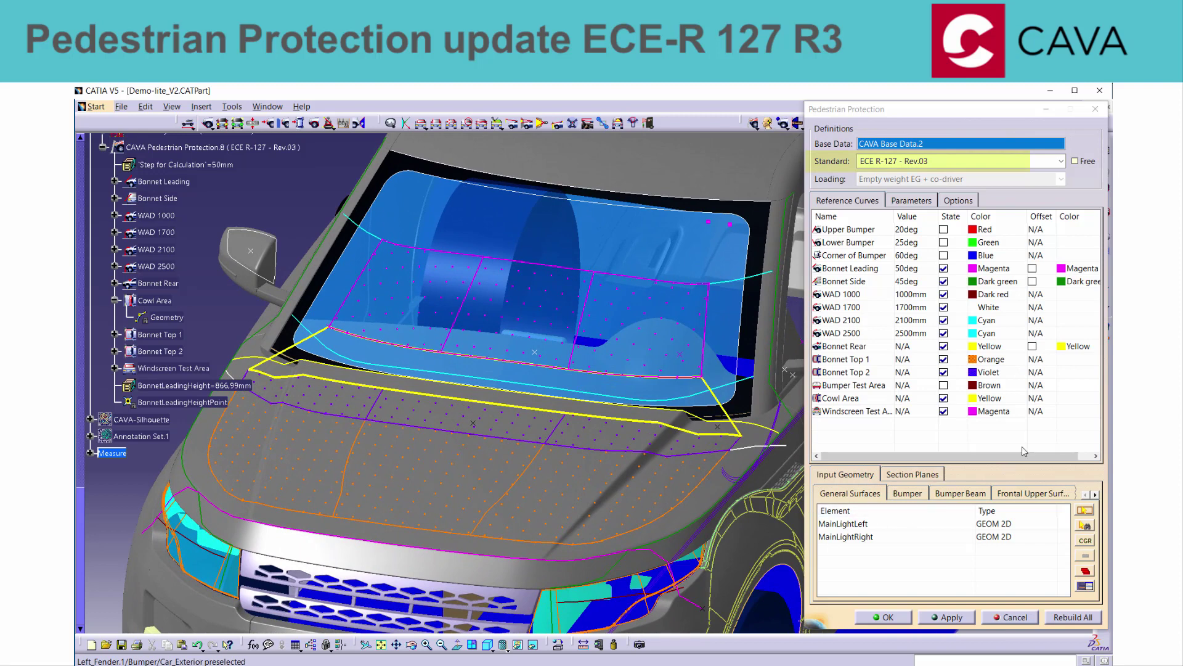
{"action": "left_click", "coordinate": [1035, 165]}
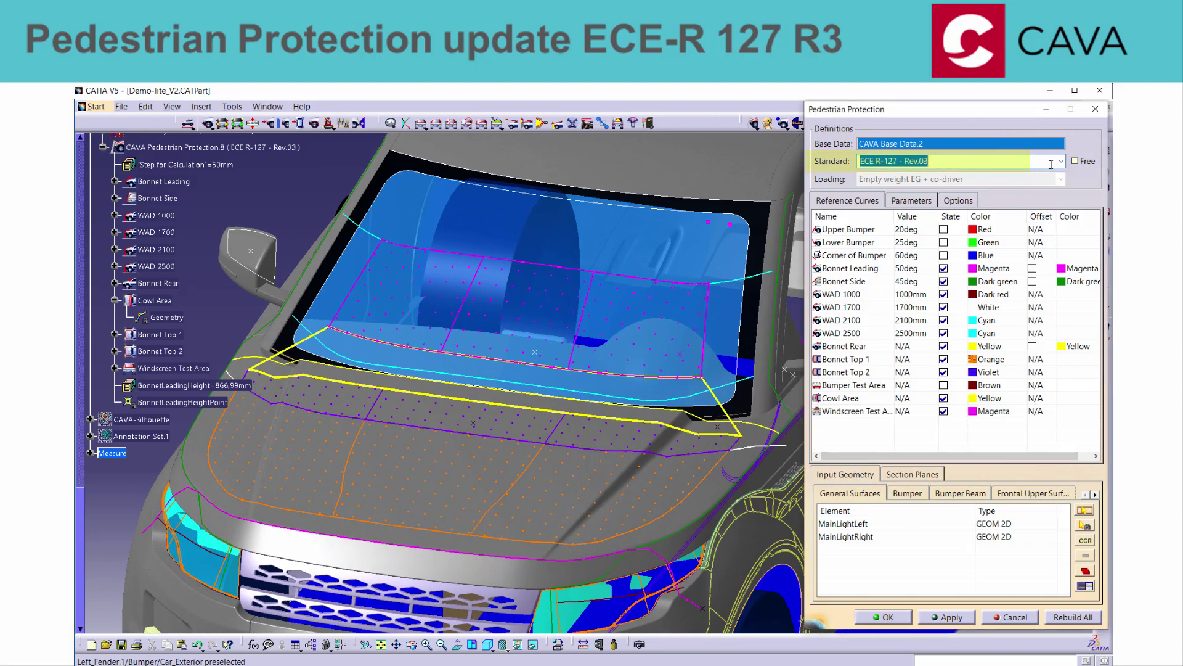
{"action": "left_click", "coordinate": [1062, 165]}
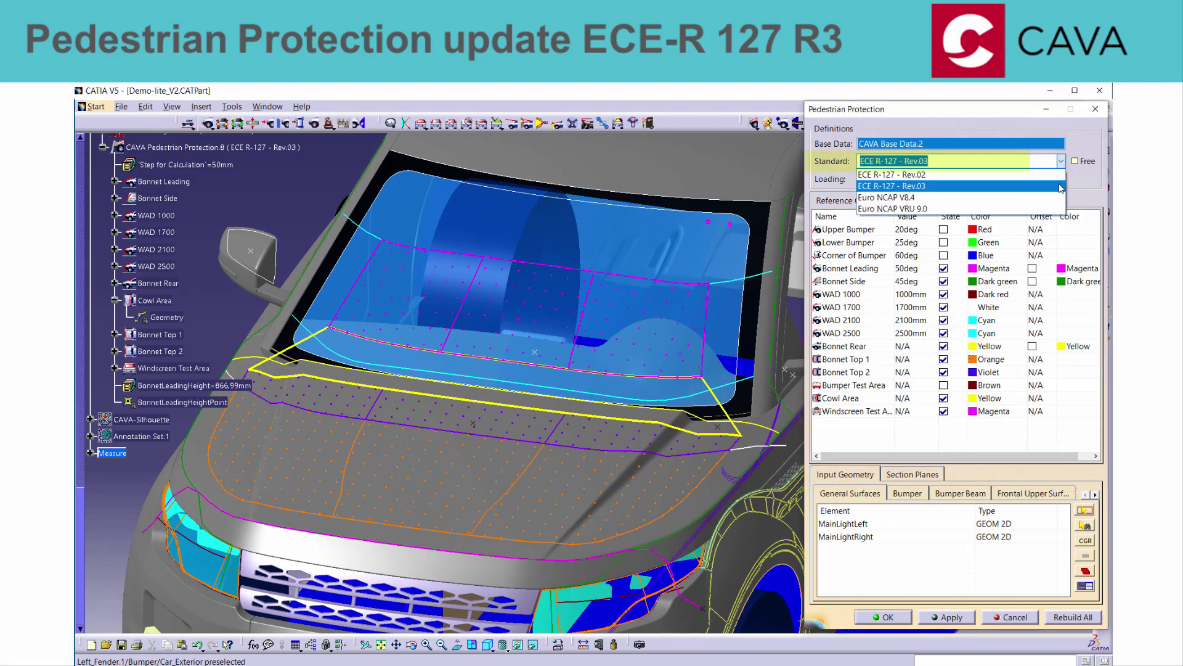
{"action": "left_click", "coordinate": [1061, 187]}
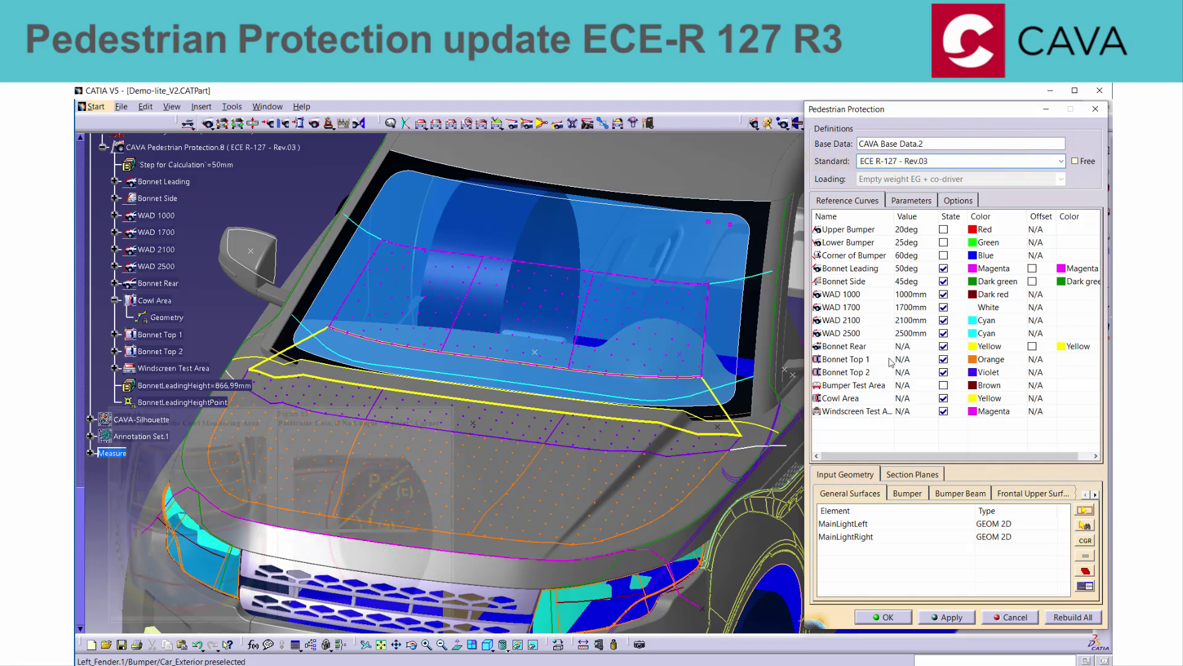
- Confirm the Cowl Area and Windscreen Test Area curve settings
{"action": "double_click", "coordinate": [862, 401]}
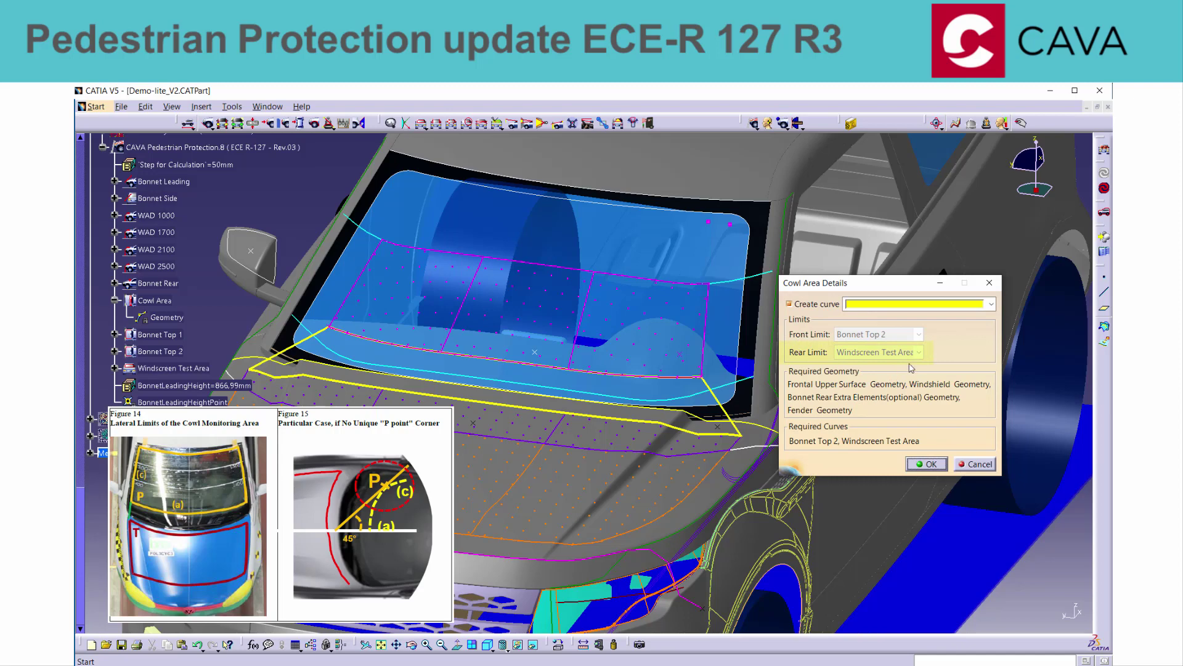
{"action": "left_click", "coordinate": [931, 465]}
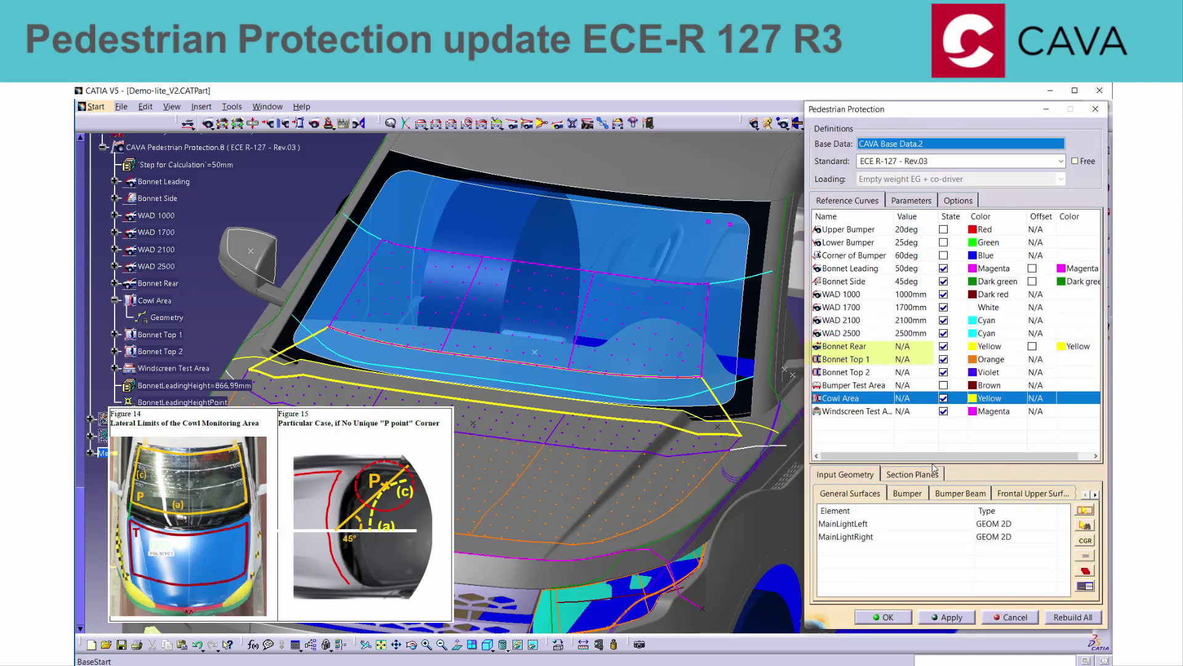
{"action": "double_click", "coordinate": [858, 411]}
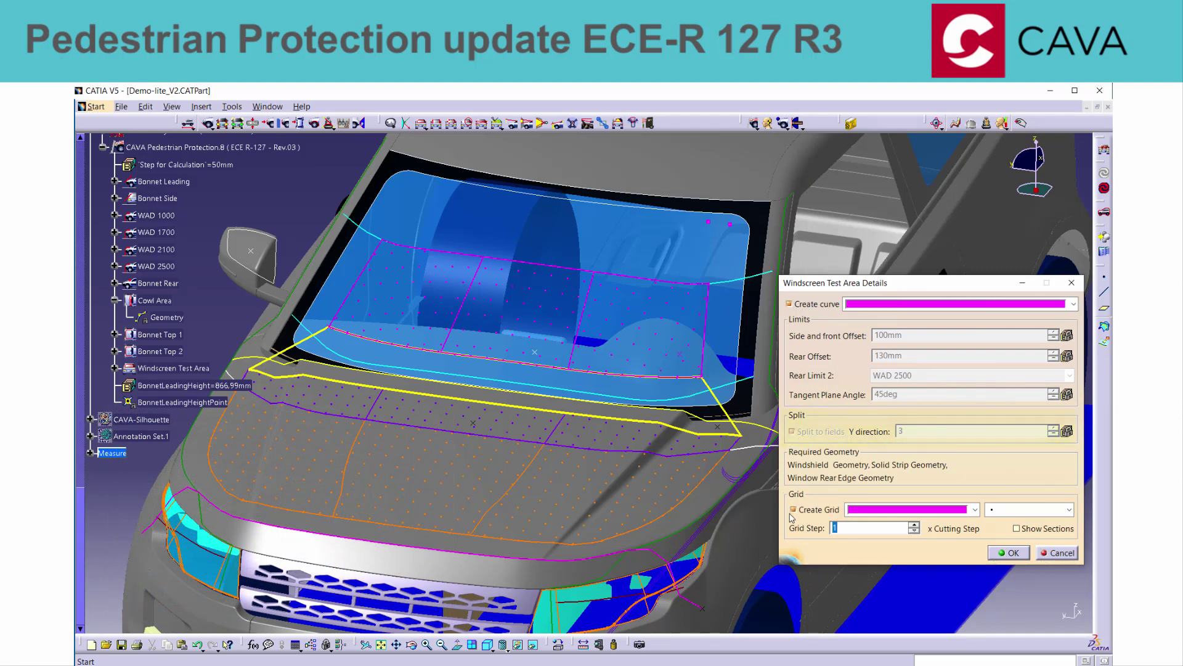
{"action": "left_click", "coordinate": [1009, 553]}
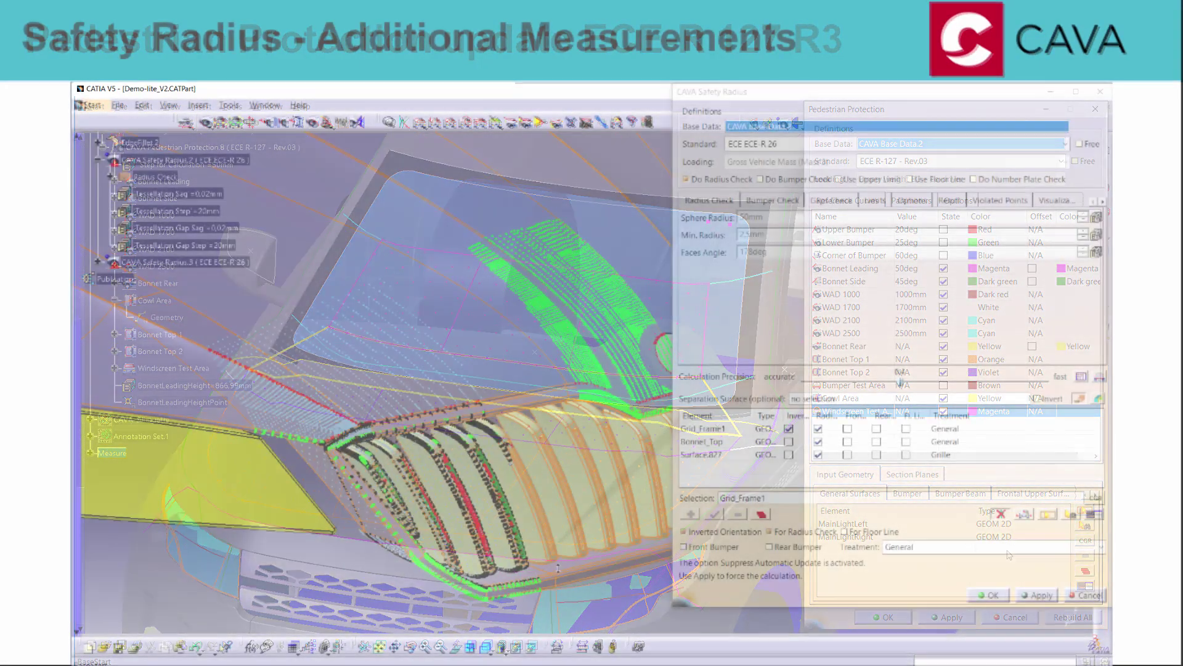
{"action": "middle_click_drag", "start_coordinate": [555, 431], "coordinate": [607, 488]}
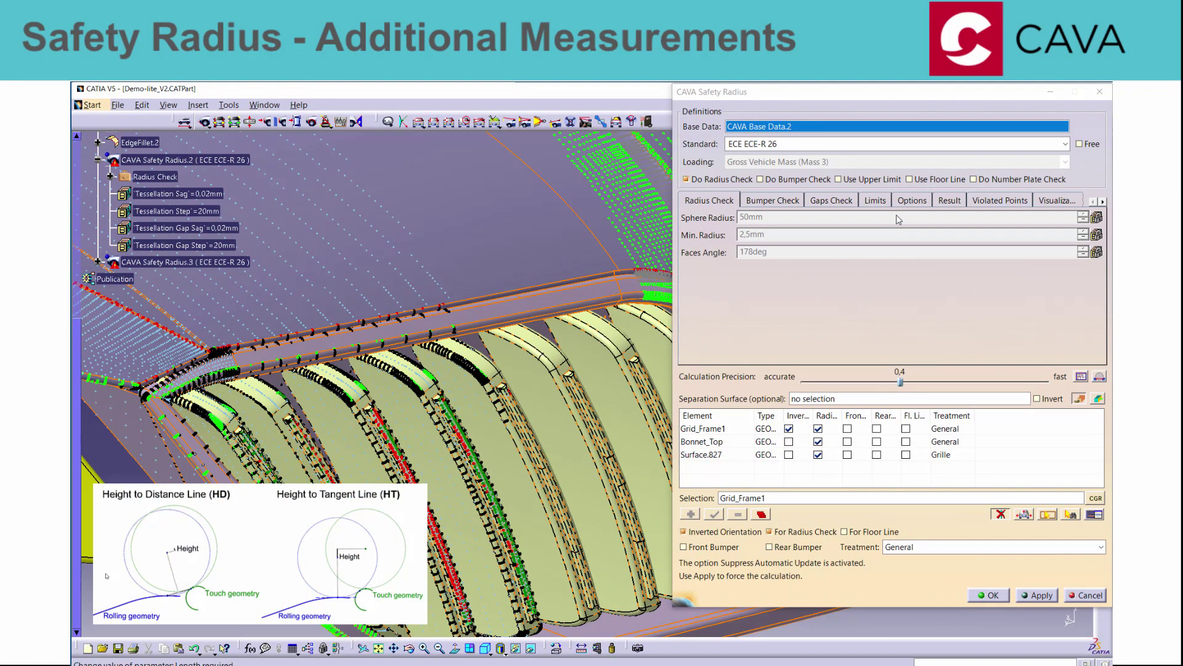
- Switch the safety radius dialog to the Interactive Check tab and zoom onto the test disk
{"action": "left_click", "coordinate": [989, 202]}
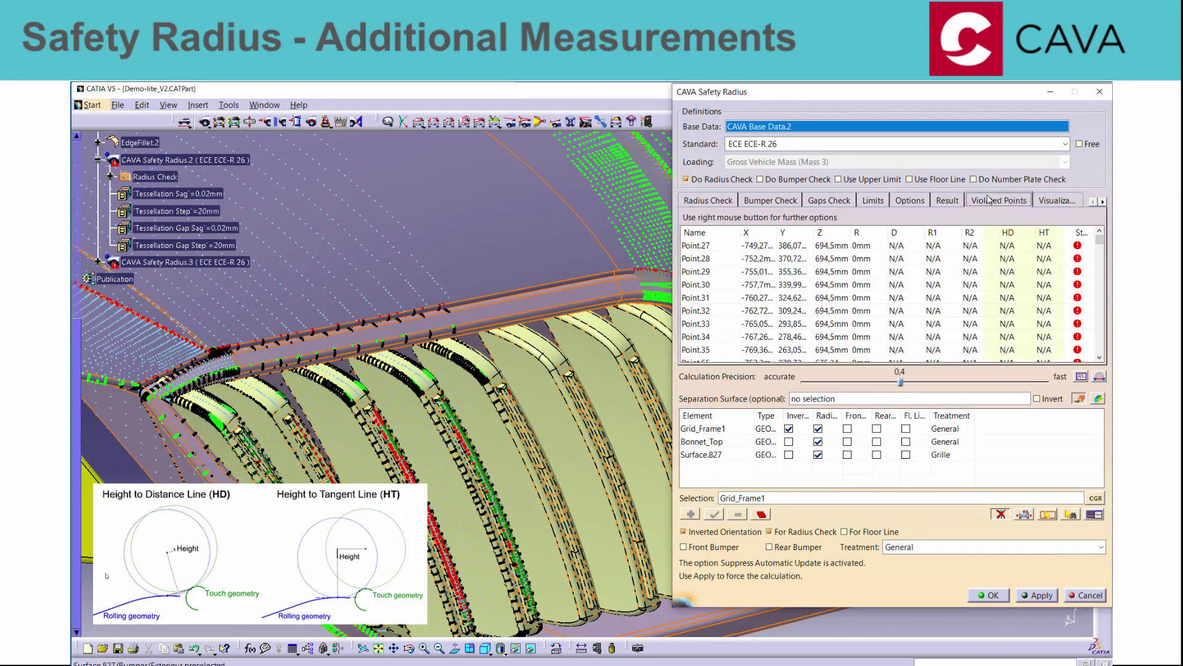
{"action": "left_click", "coordinate": [1058, 232]}
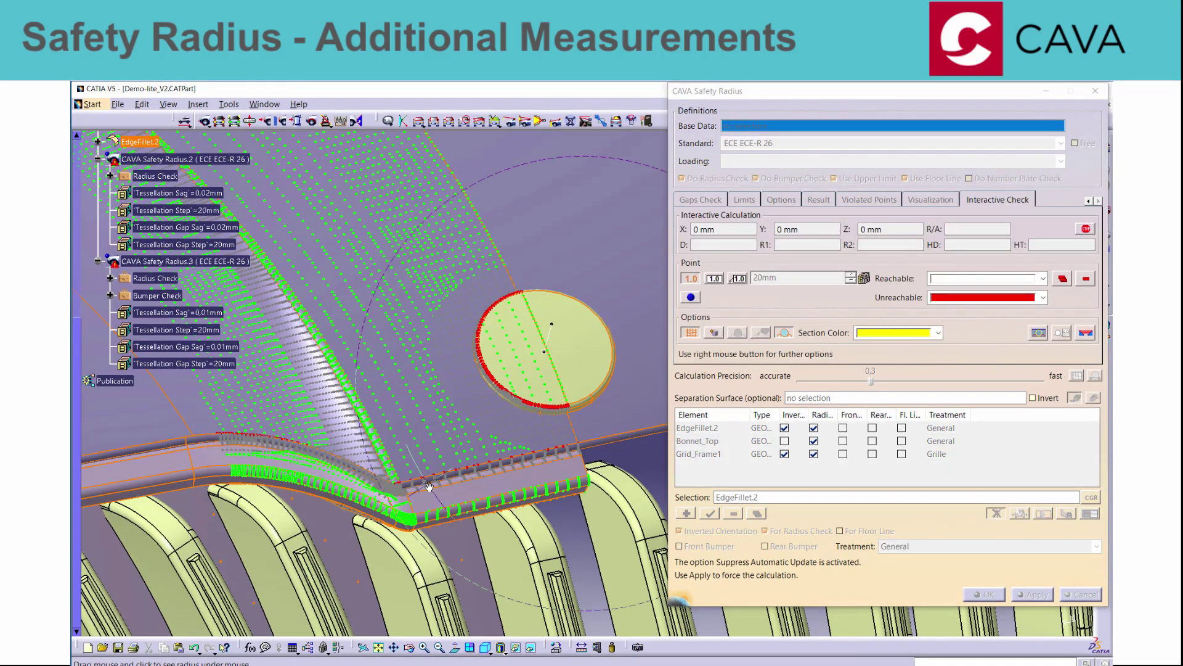
{"action": "middle_click_drag", "start_coordinate": [479, 432], "coordinate": [479, 385]}
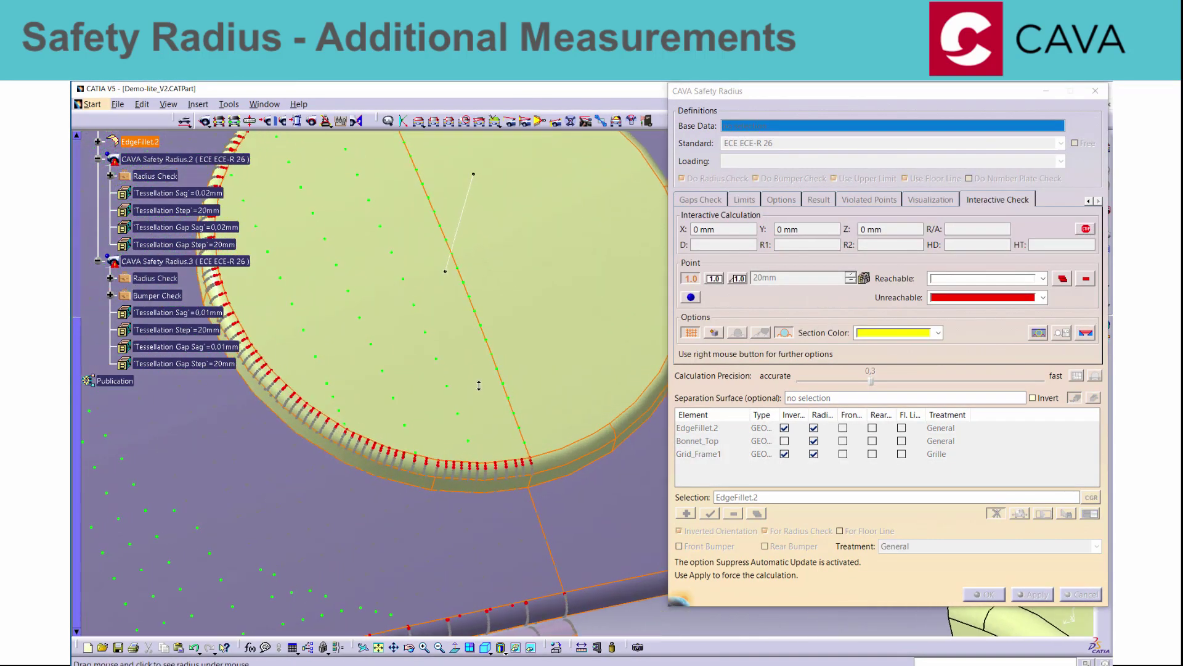
- Place a point on the disk edge, inspect it in the Section Viewer, then stop measuring
{"action": "left_click", "coordinate": [420, 457]}
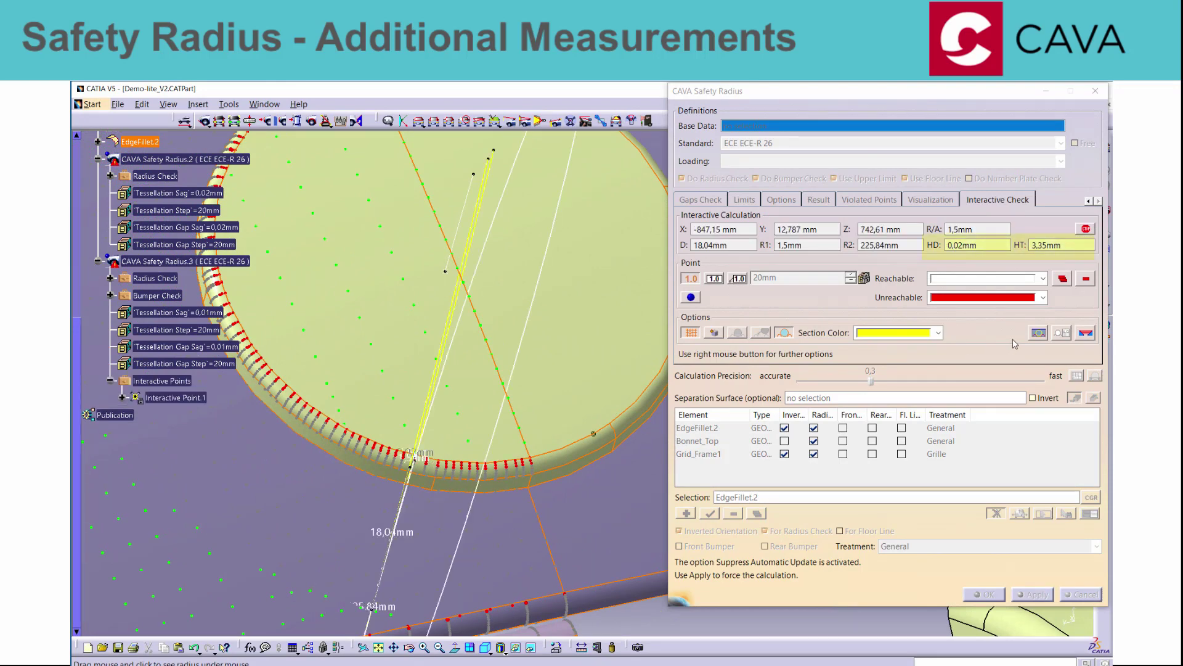
{"action": "left_click", "coordinate": [1038, 334]}
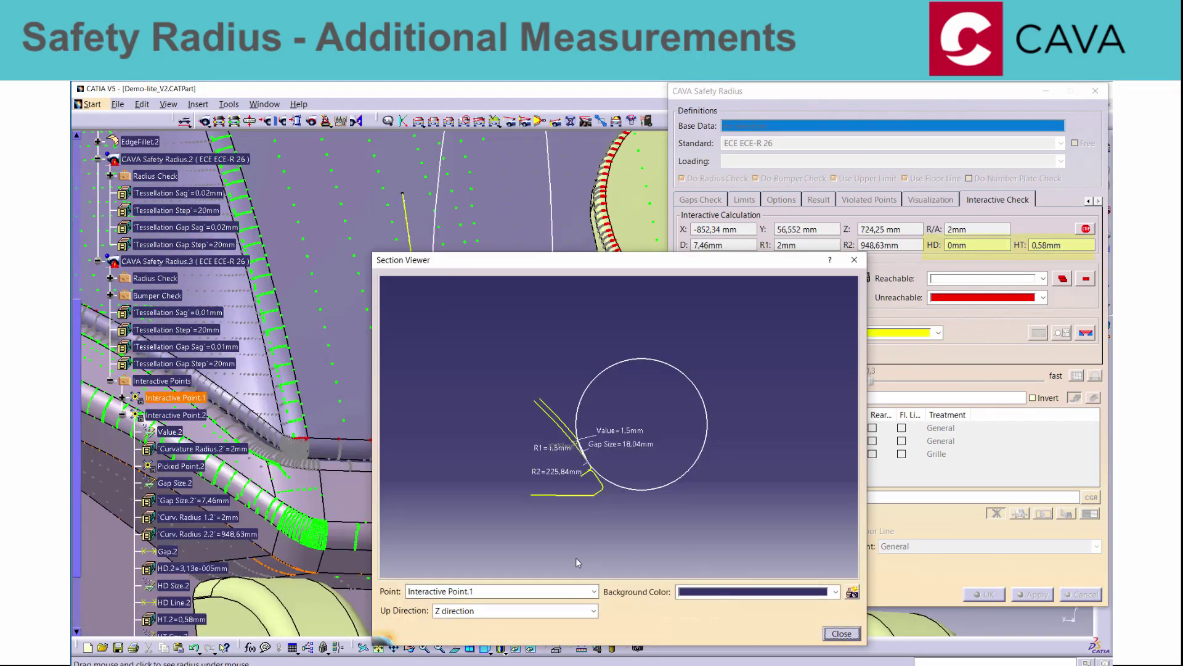
{"action": "scroll", "coordinate": [591, 494], "scroll_direction": "up", "scroll_amount": 5}
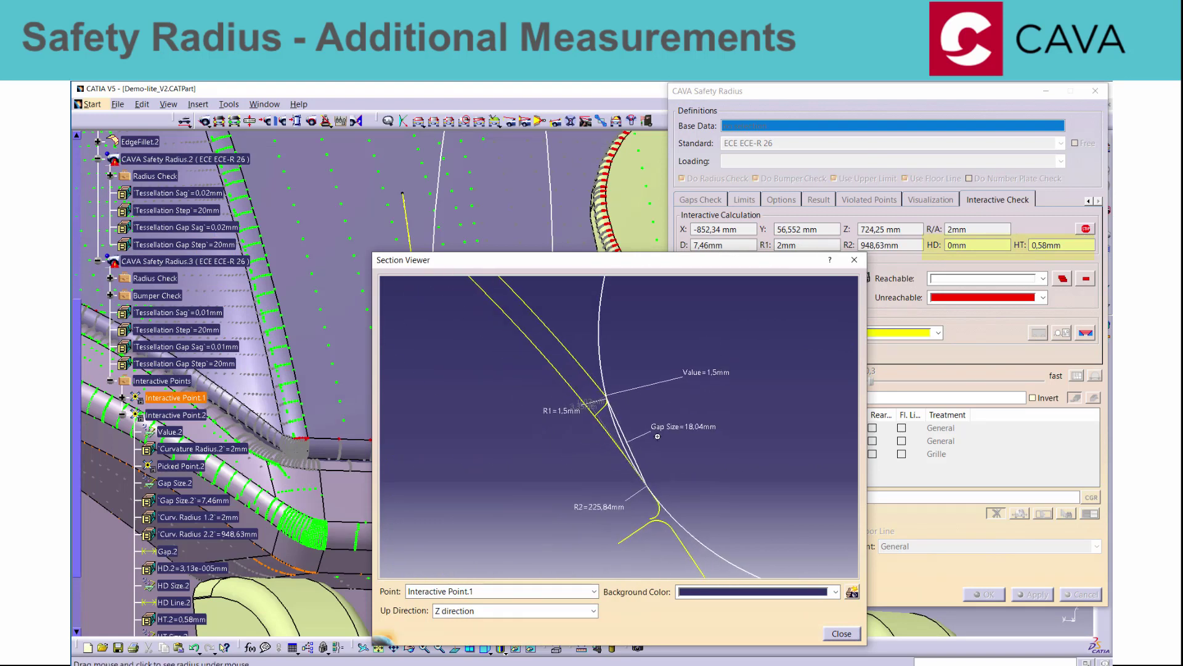
{"action": "scroll", "coordinate": [657, 436], "scroll_direction": "up", "scroll_amount": 5}
{"action": "middle_click_drag", "start_coordinate": [695, 439], "coordinate": [793, 439]}
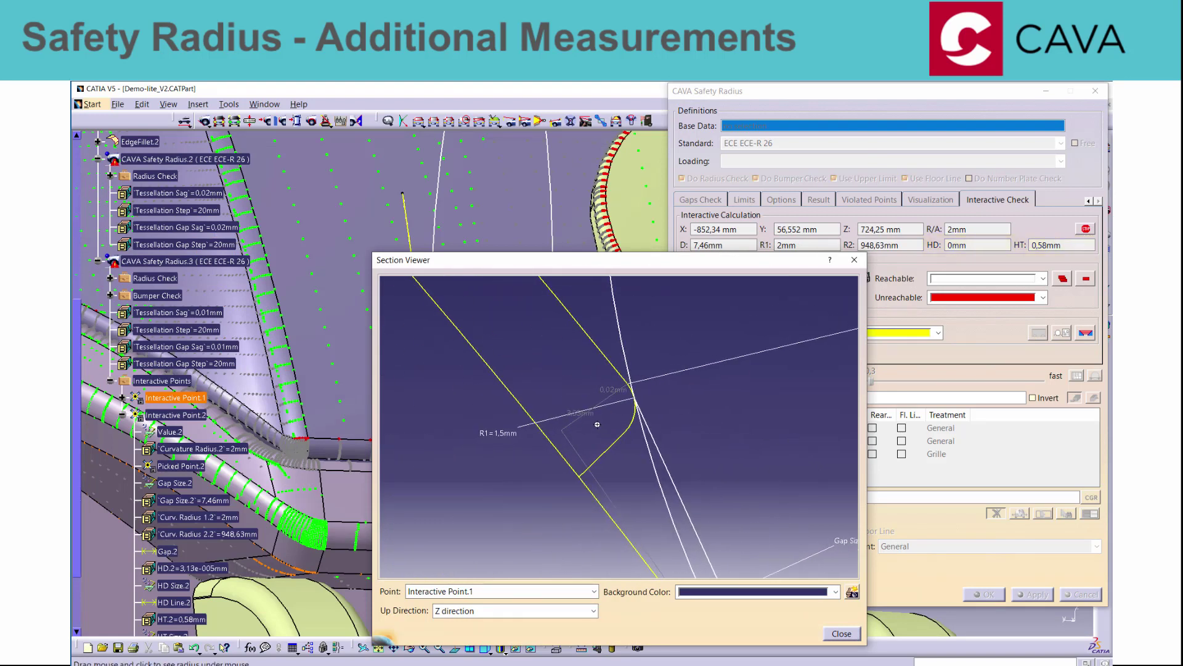
{"action": "left_click", "coordinate": [842, 633]}
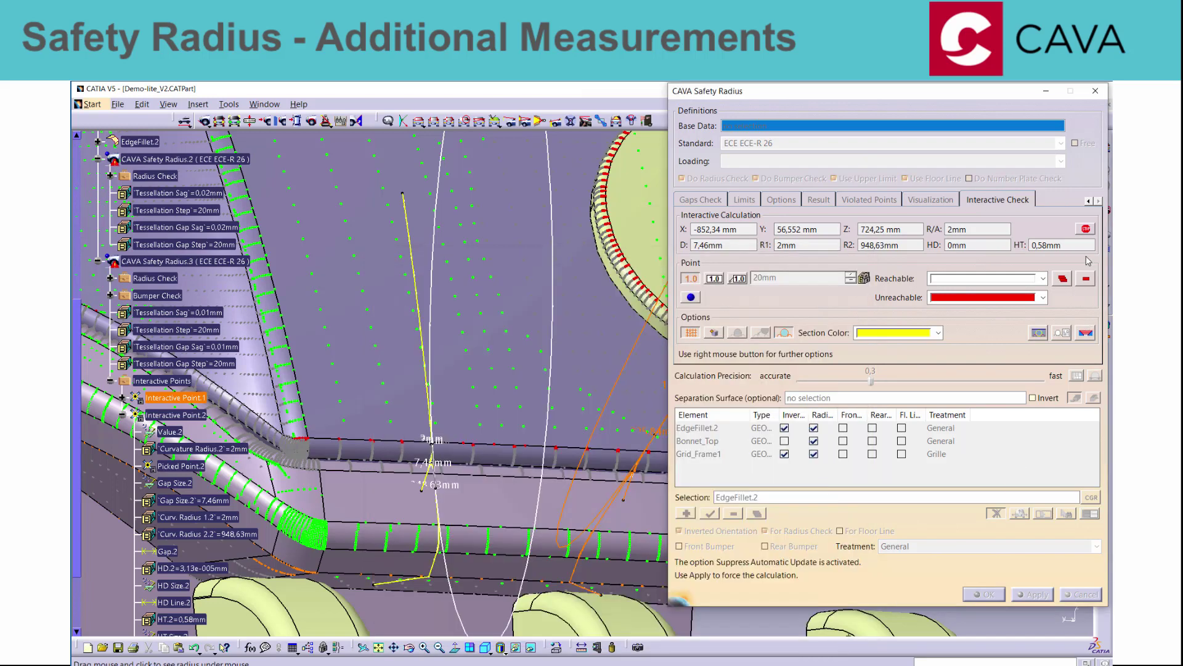
{"action": "left_click", "coordinate": [1086, 231]}
{"action": "middle_click_drag", "start_coordinate": [524, 346], "coordinate": [401, 496]}
- Mark the violated points Point.769 through Point.103130 as valid from the Violated Points list
{"action": "left_click", "coordinate": [870, 199]}
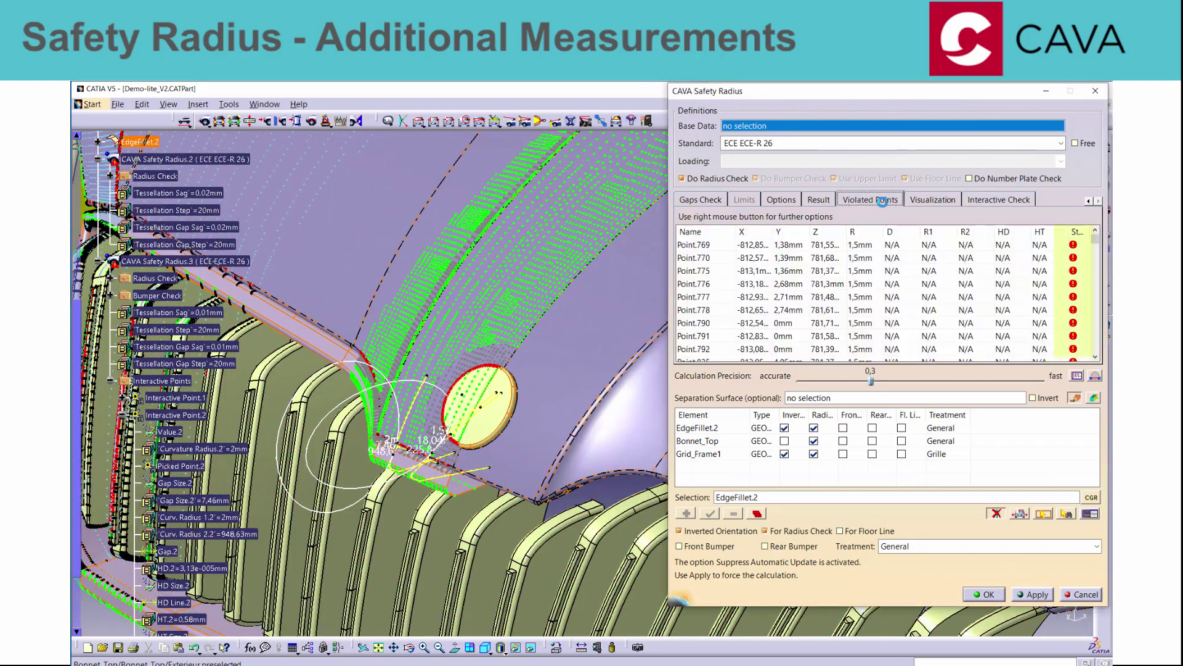
{"action": "left_click", "coordinate": [869, 246]}
{"action": "left_click_drag", "start_coordinate": [1096, 243], "coordinate": [1095, 350]}
{"action": "left_click", "coordinate": [950, 348], "text": "shift"}
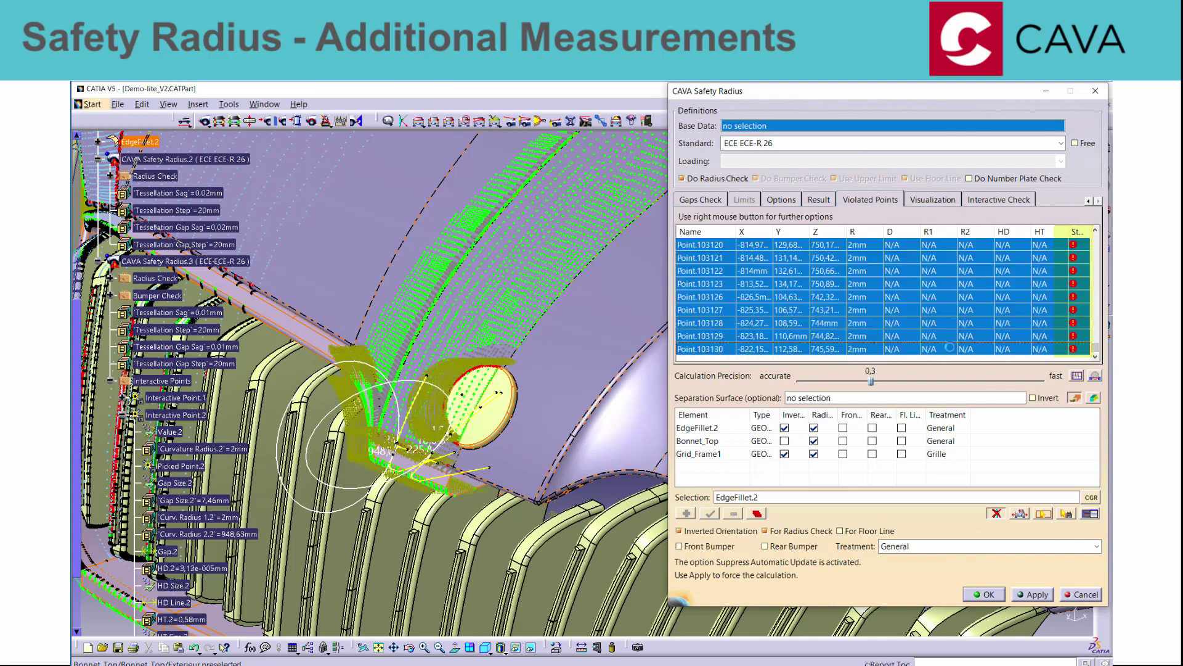
{"action": "right_click", "coordinate": [951, 349]}
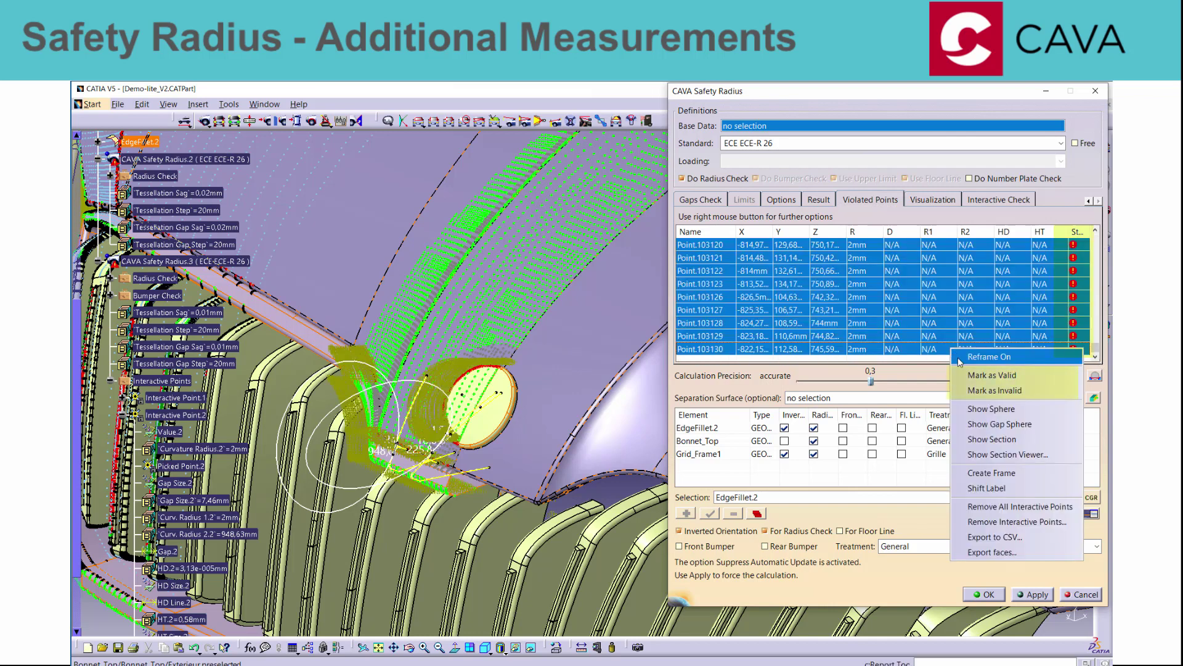
{"action": "left_click", "coordinate": [980, 374]}
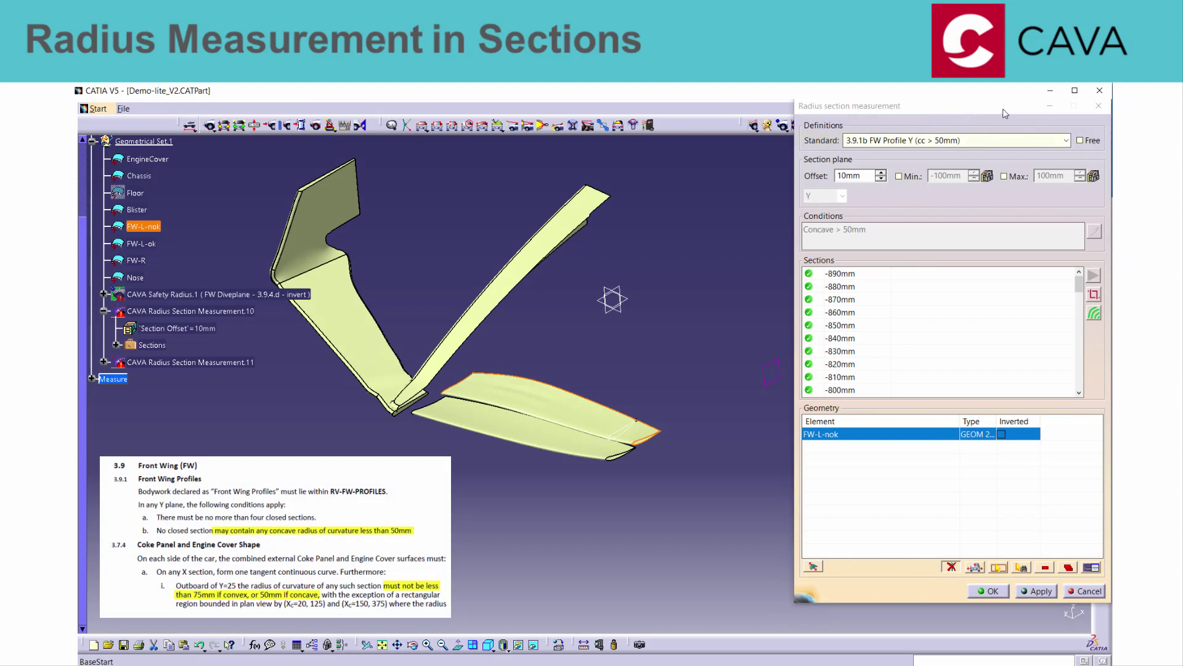
- Keep standard 3.9.1b FW Profile Y and display the FW-L-nok wing sections, with -420mm to -350mm failing
{"action": "left_click", "coordinate": [1066, 141]}
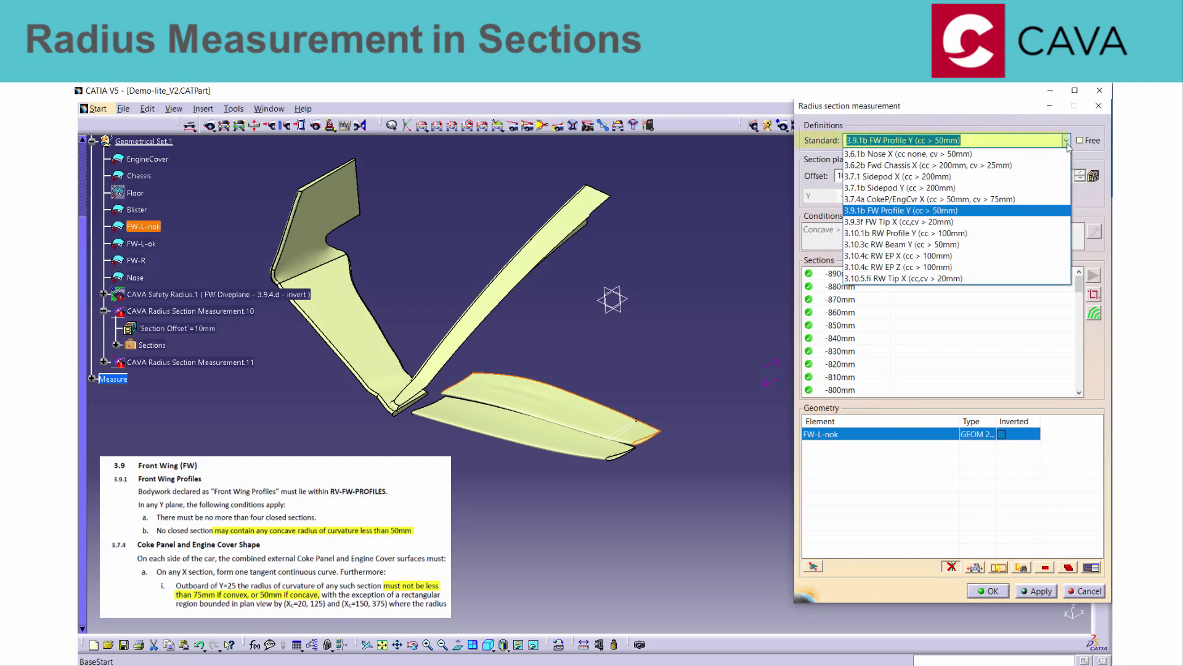
{"action": "left_click", "coordinate": [1067, 142]}
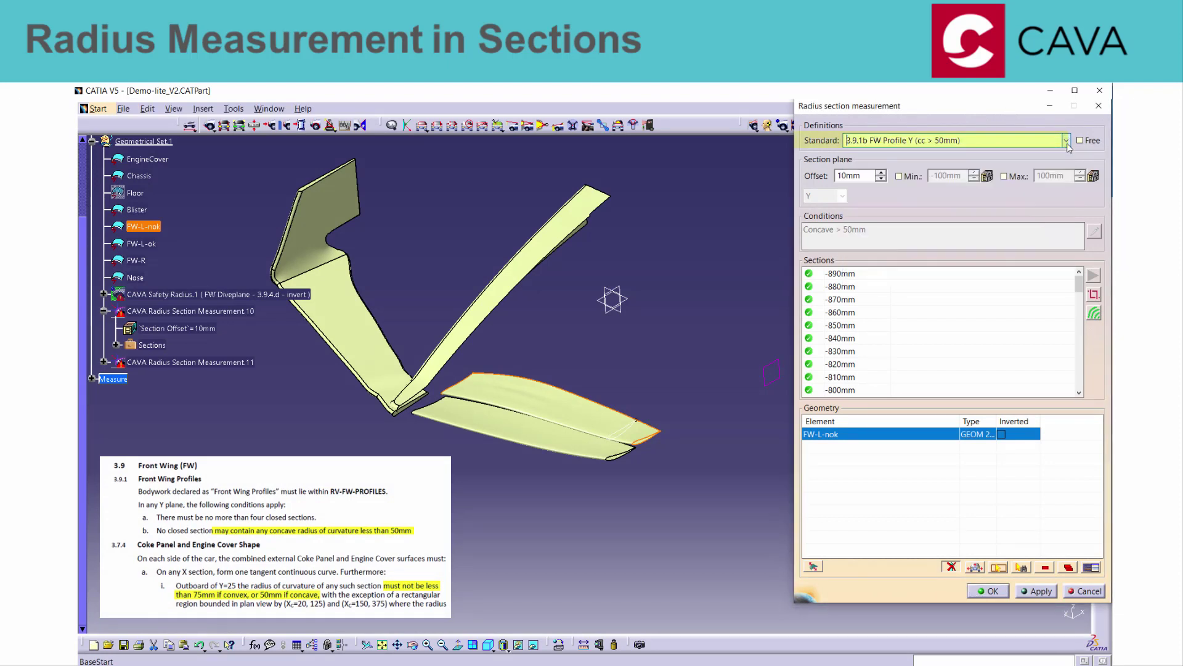
{"action": "middle_click_drag", "start_coordinate": [613, 299], "coordinate": [656, 168]}
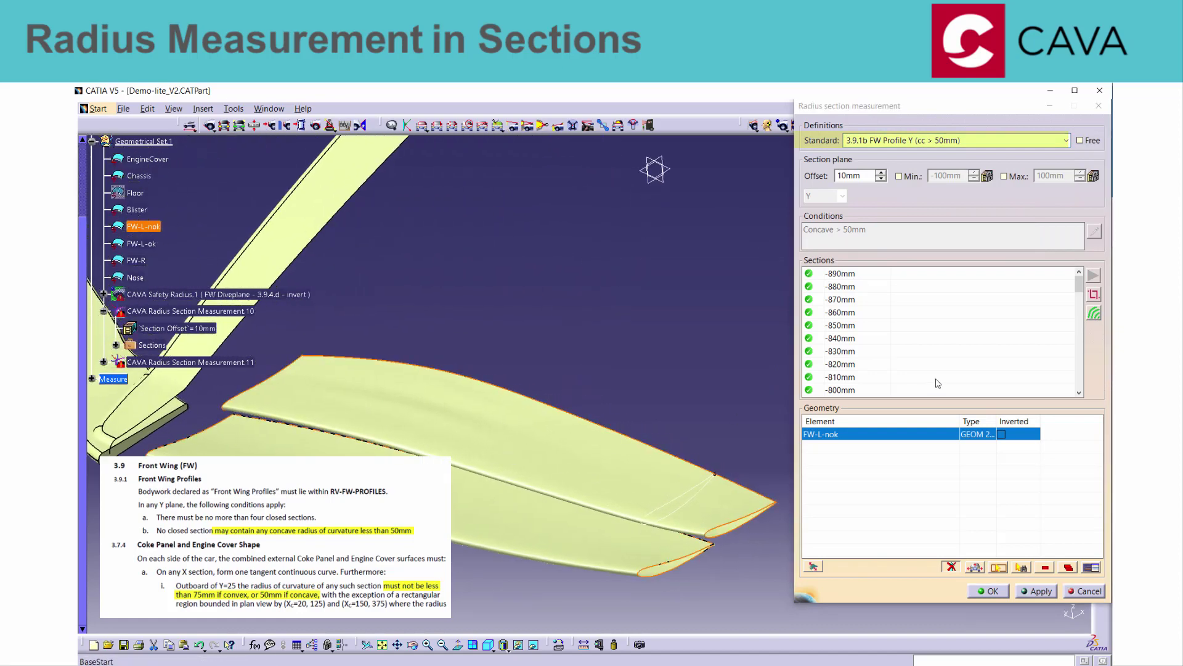
{"action": "left_click", "coordinate": [1093, 315]}
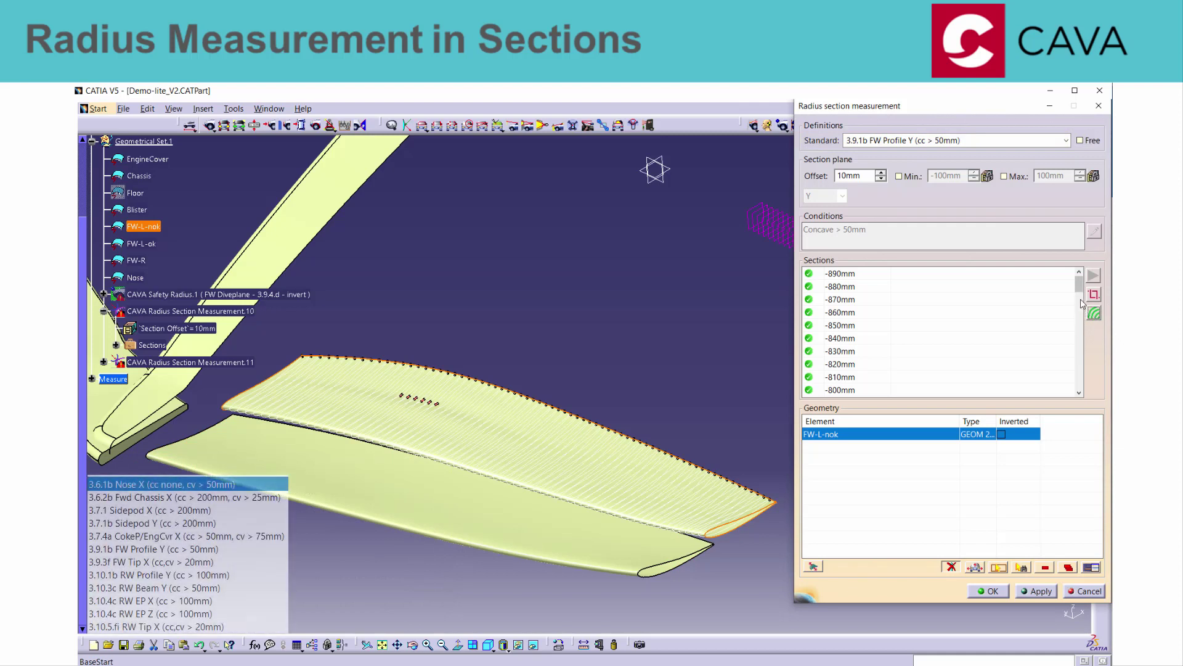
{"action": "scroll", "coordinate": [1068, 317], "scroll_direction": "down", "scroll_amount": 5}
{"action": "scroll", "coordinate": [1068, 316], "scroll_direction": "down", "scroll_amount": 10}
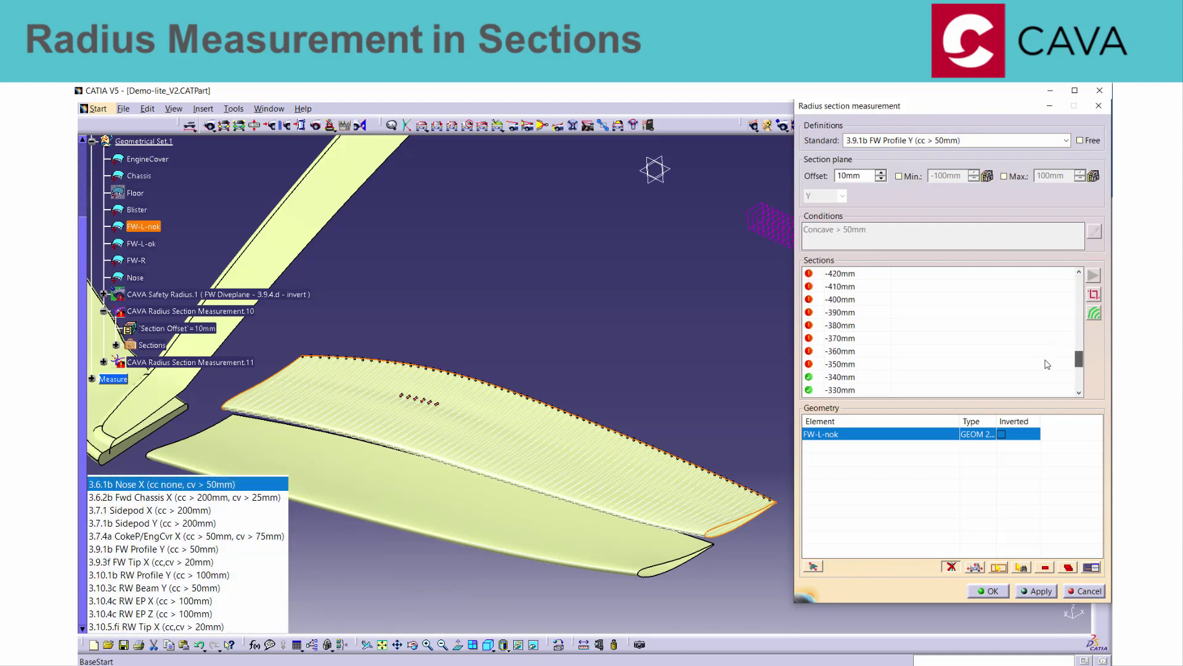
- Probe curvature at the failing -390mm wing section, then on the engine cover (convex radius 74.9997)
{"action": "left_click", "coordinate": [843, 312]}
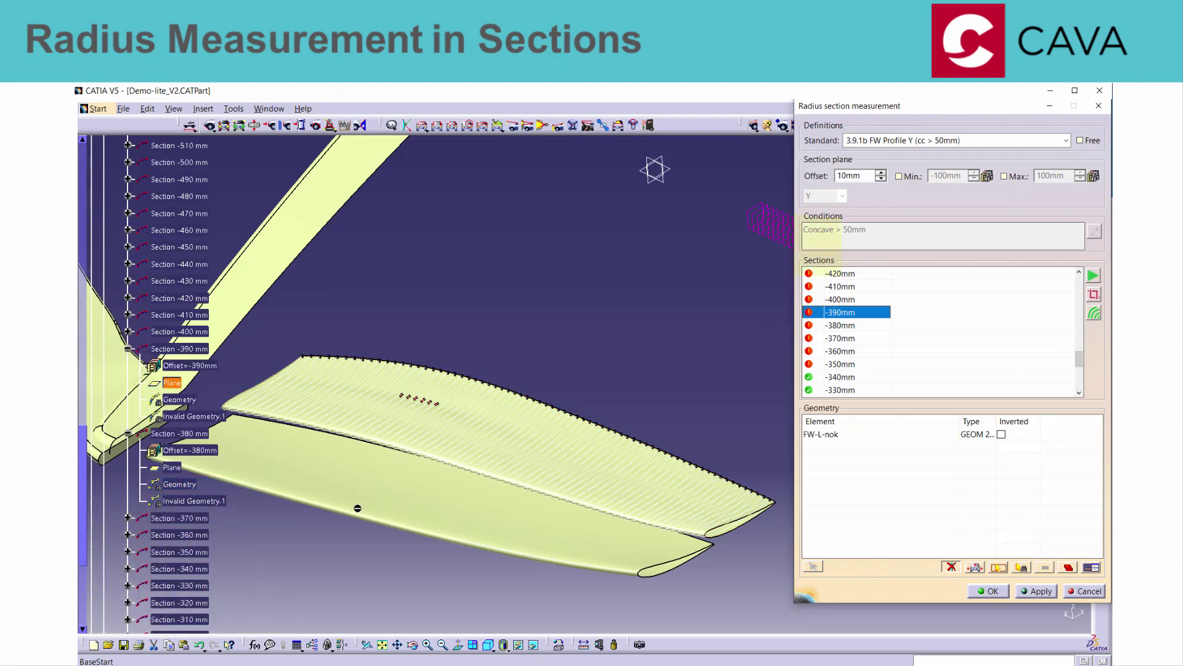
{"action": "left_click", "coordinate": [1093, 315]}
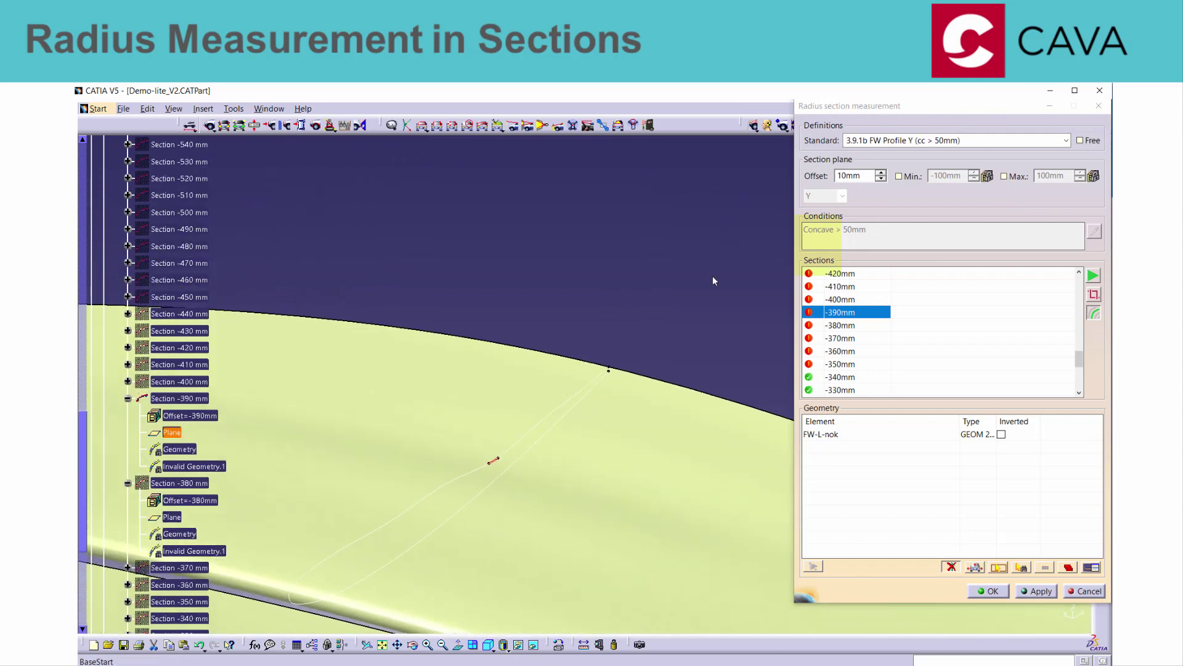
{"action": "left_click", "coordinate": [1099, 278]}
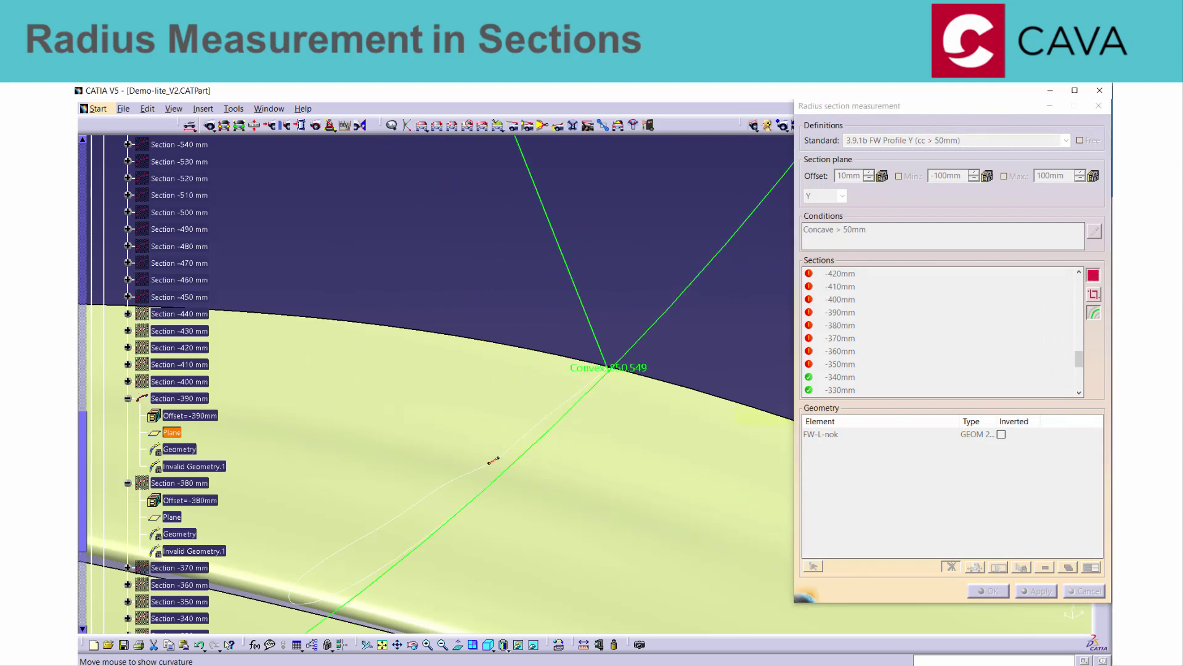
{"action": "left_click", "coordinate": [1099, 280]}
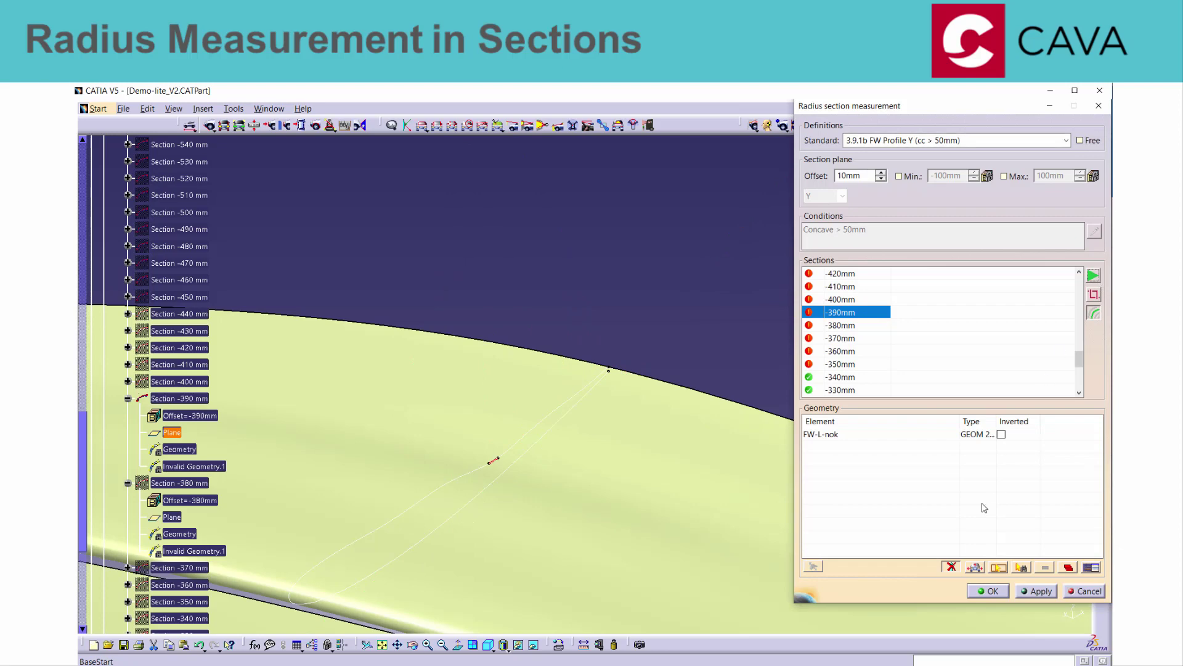
{"action": "left_click", "coordinate": [988, 591]}
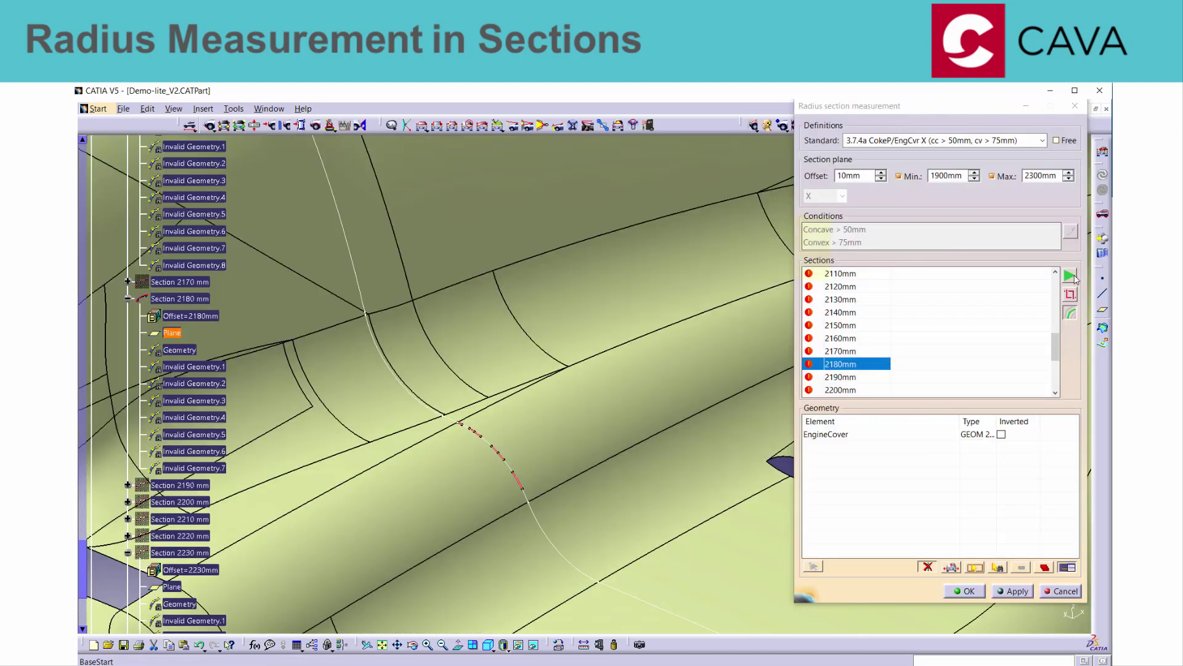
{"action": "left_click", "coordinate": [1071, 277]}
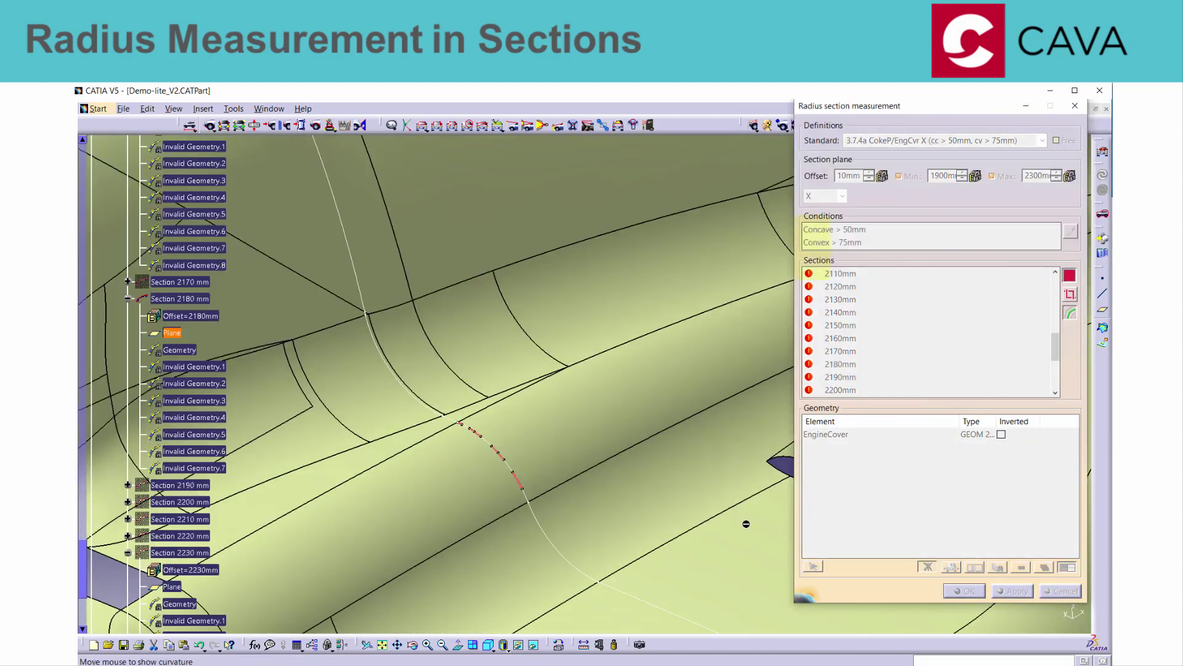